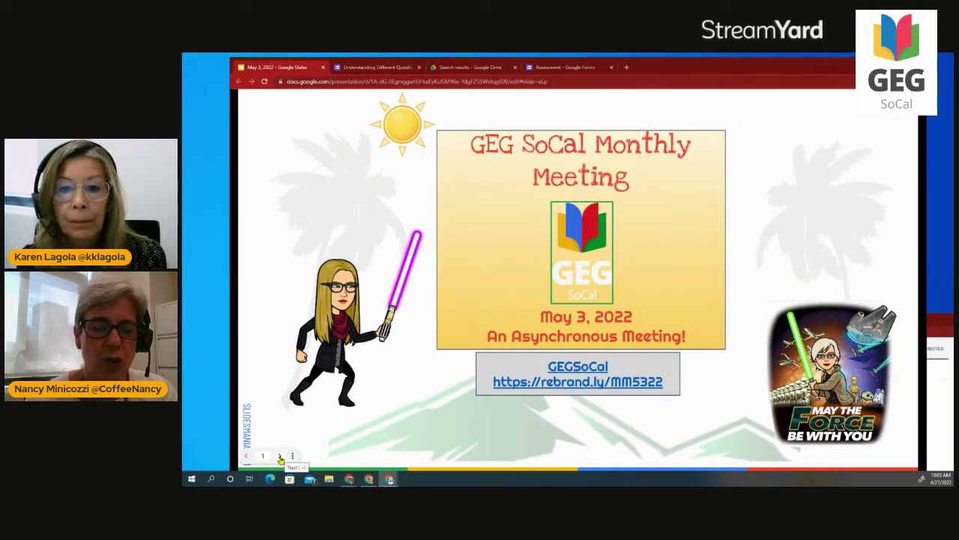
# Advance the presentation to slide 2, listing the group's contact links.
pyautogui.click(281, 456)
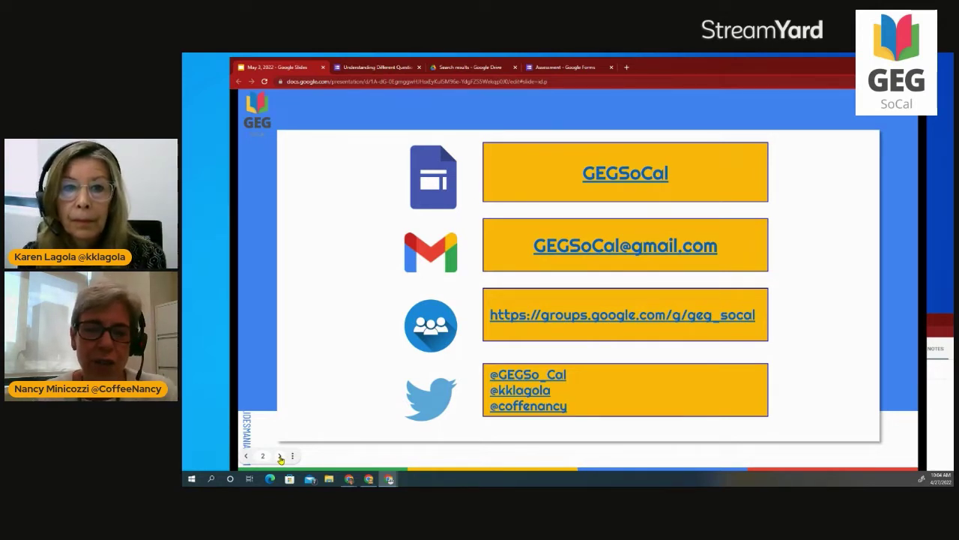
# Advance the presentation to slide 3, 'What's New This Month!'.
pyautogui.click(281, 457)
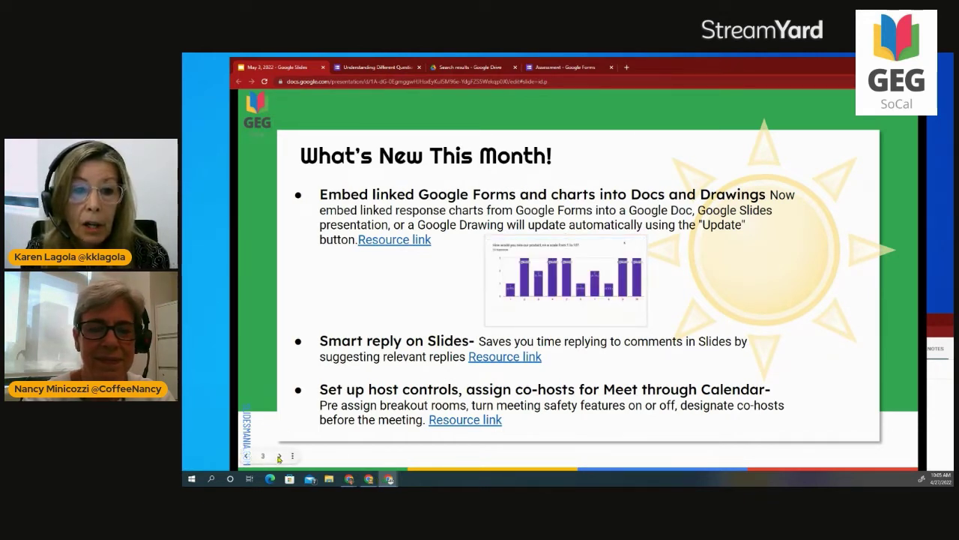
# Go to slide 4 and switch to the 'Understanding Different Question Types' form tab.
pyautogui.click(279, 455)
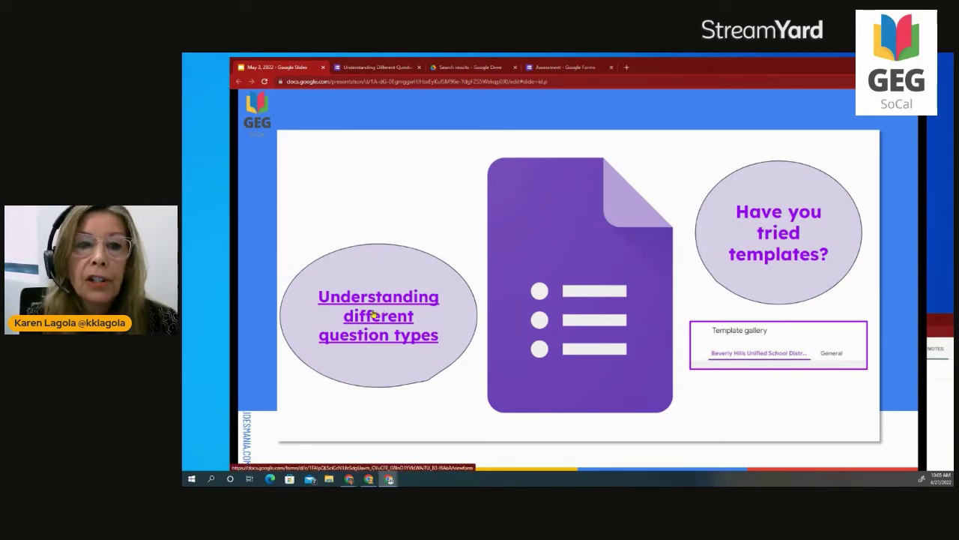
pyautogui.click(370, 66)
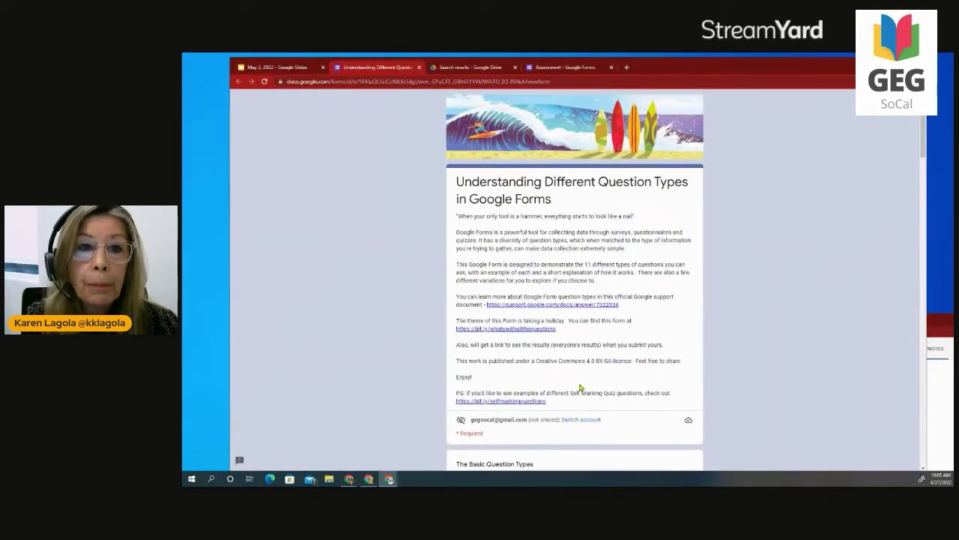
# Scroll through the example form's questions, then return to the Google Forms slide.
pyautogui.scroll(-15, 574, 327)
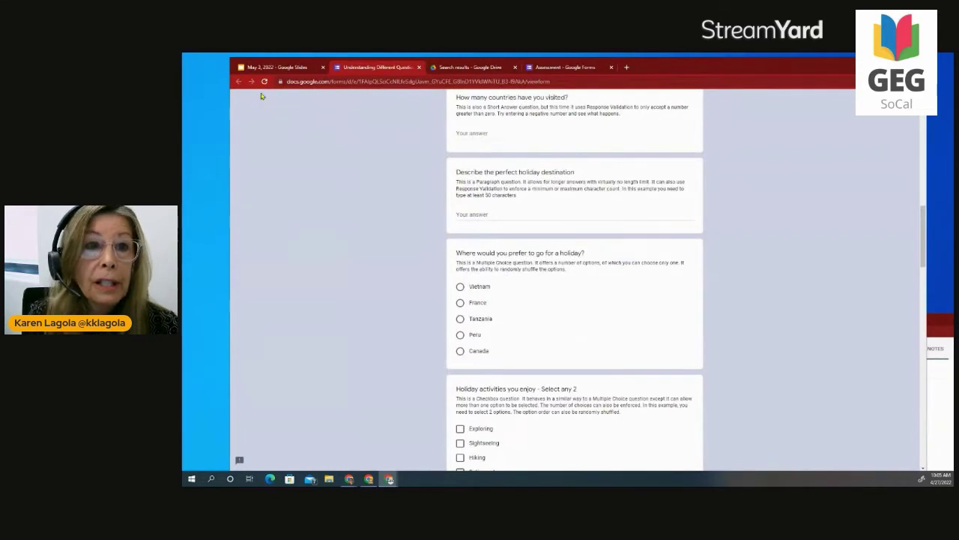
pyautogui.click(273, 68)
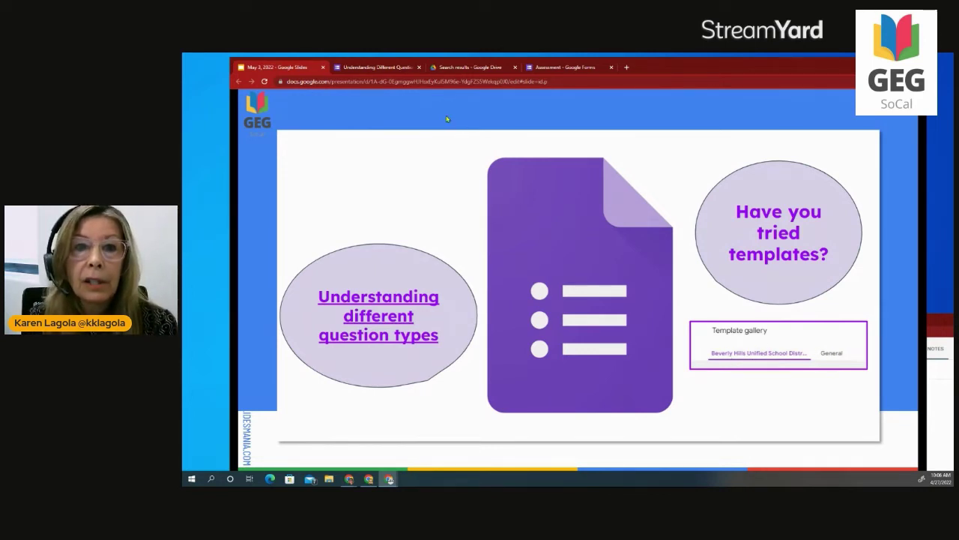
# In Google Drive, choose New > Google Forms > From a template to open the gallery.
pyautogui.click(445, 68)
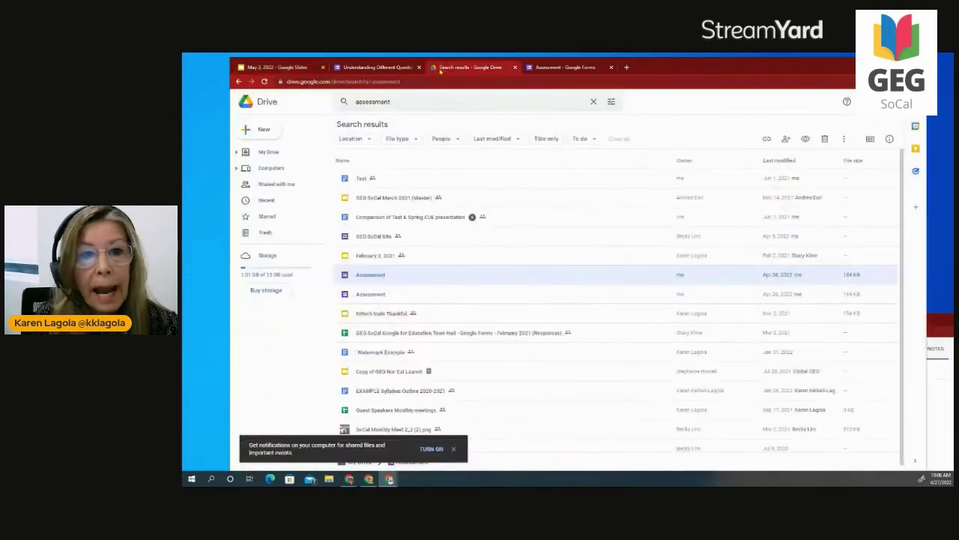
pyautogui.click(264, 132)
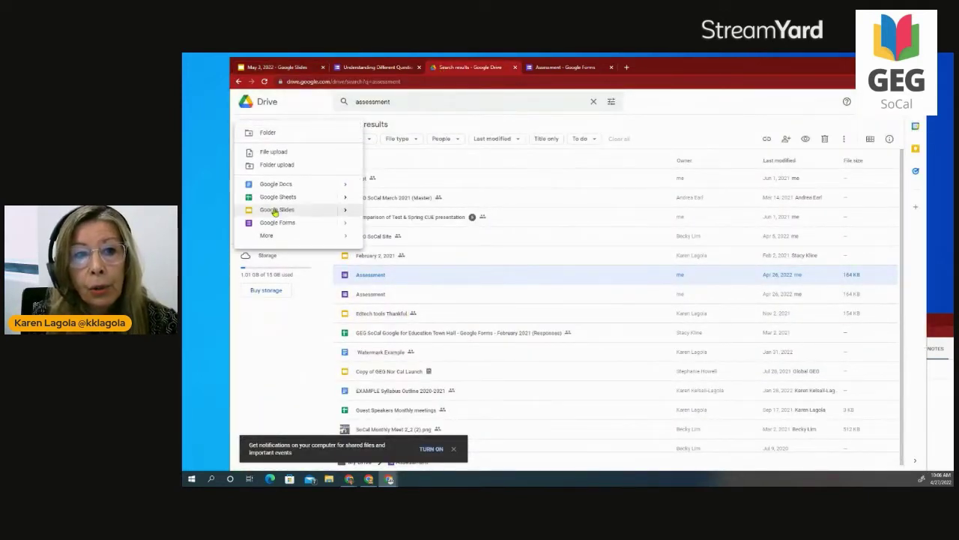
pyautogui.moveTo(346, 222)
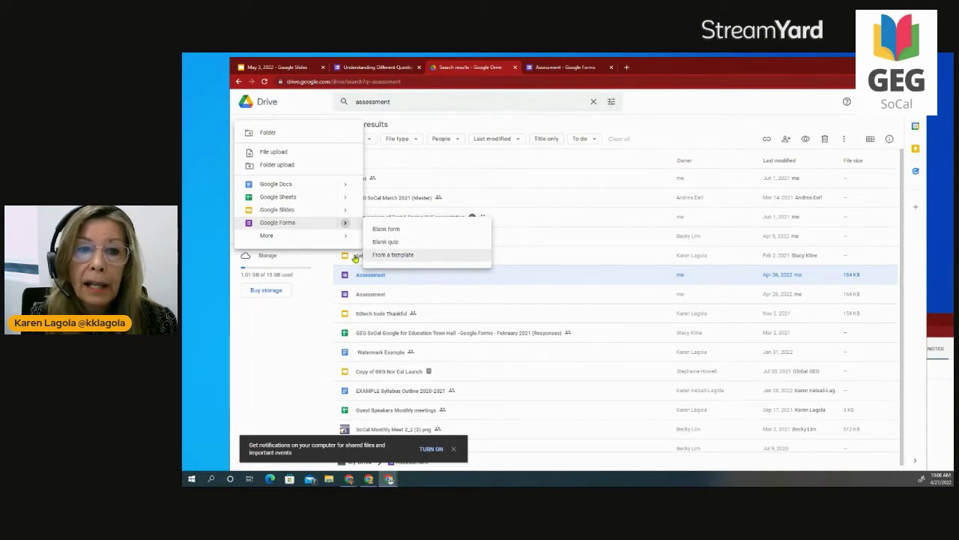
pyautogui.click(395, 256)
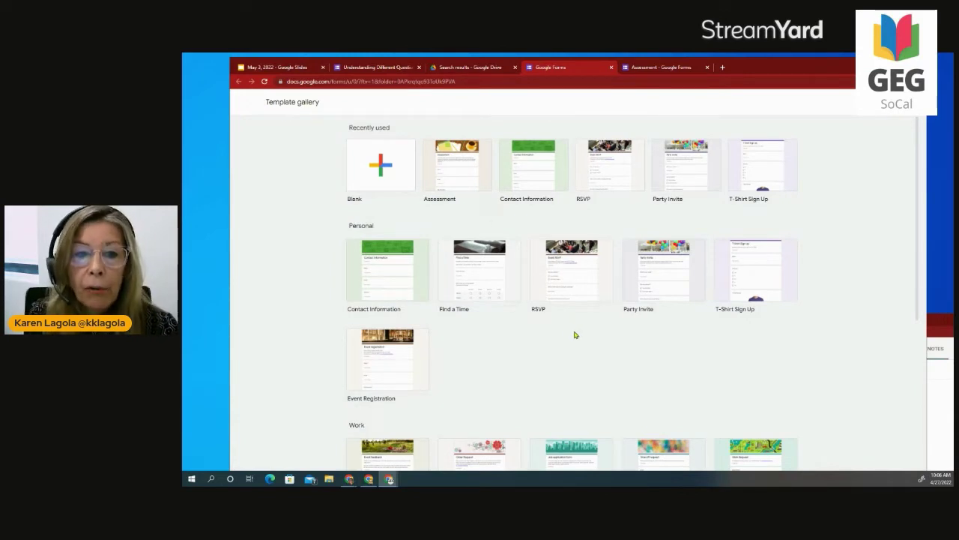
# Create a new form from the Assessment template in the Education row.
pyautogui.scroll(-2, 569, 332)
pyautogui.scroll(-5, 569, 332)
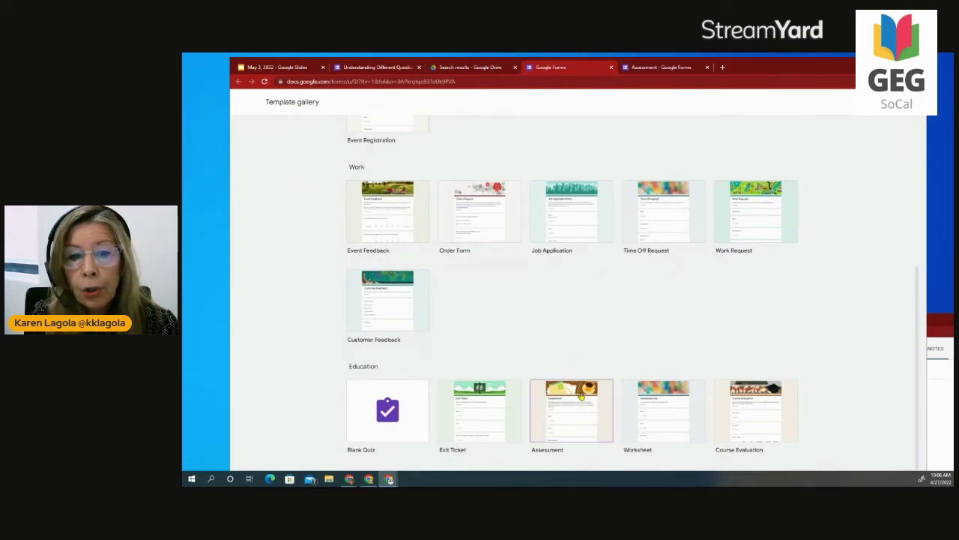
pyautogui.click(570, 422)
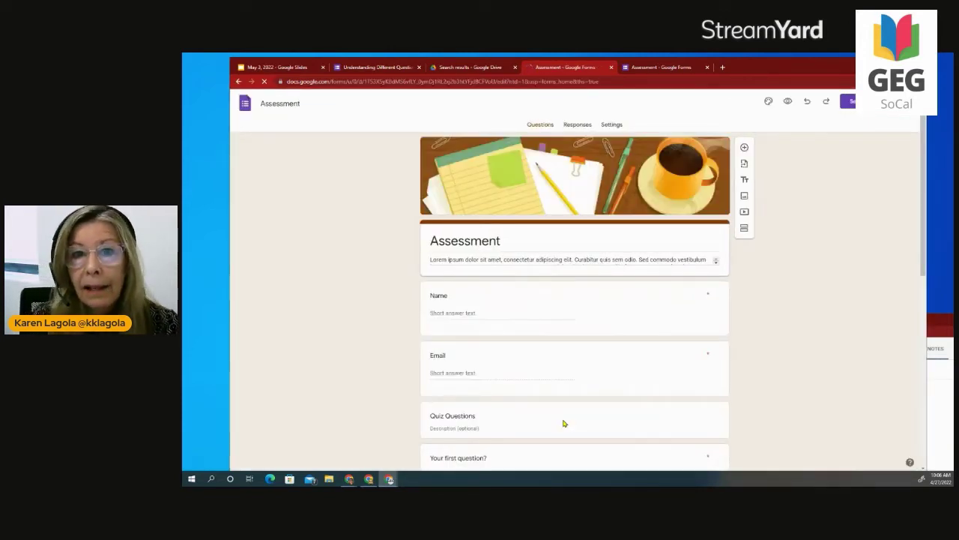
pyautogui.click(611, 126)
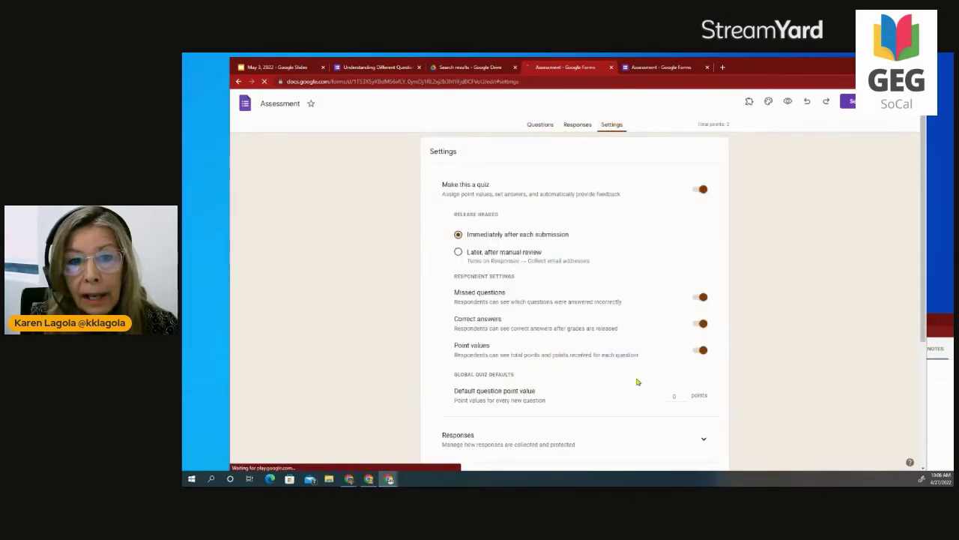
pyautogui.scroll(-2, 621, 390)
pyautogui.scroll(2, 621, 389)
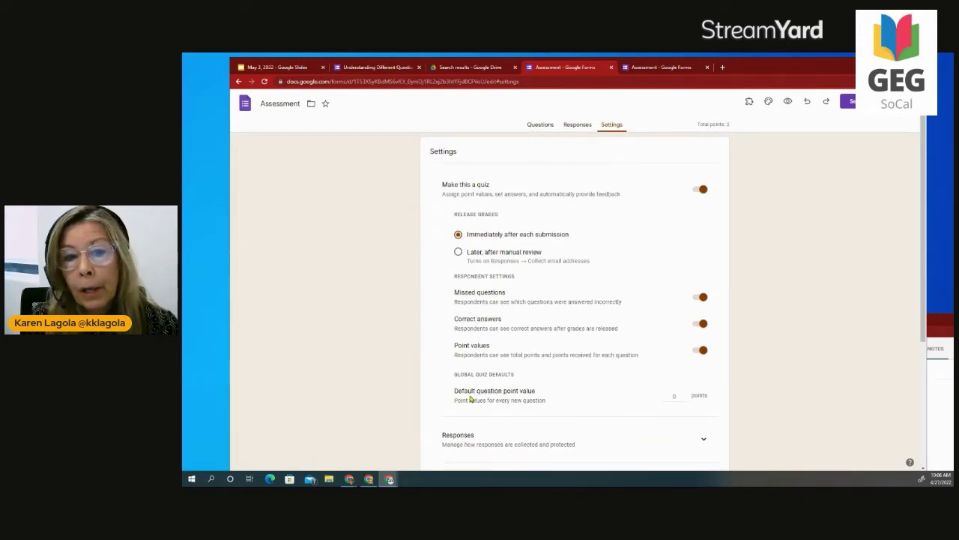
pyautogui.click(542, 126)
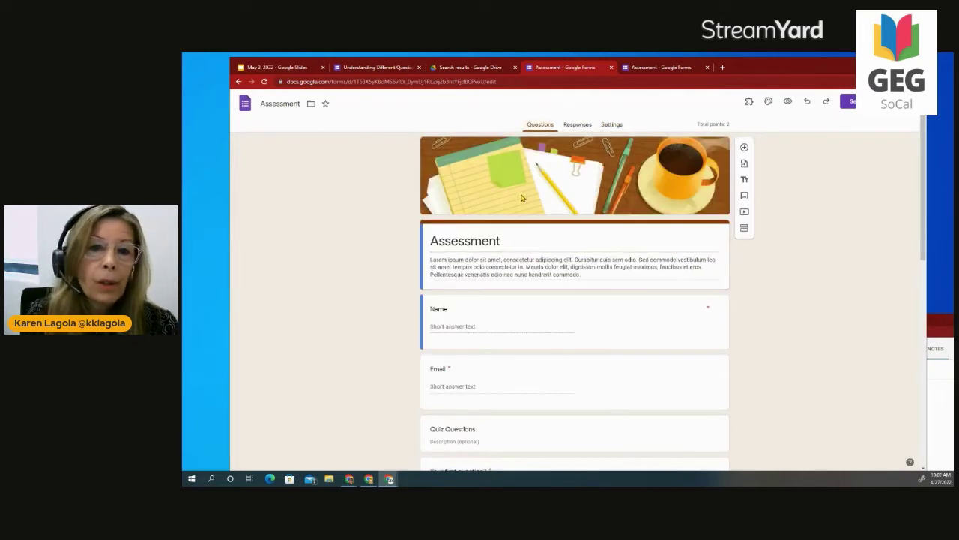
pyautogui.scroll(-3, 530, 287)
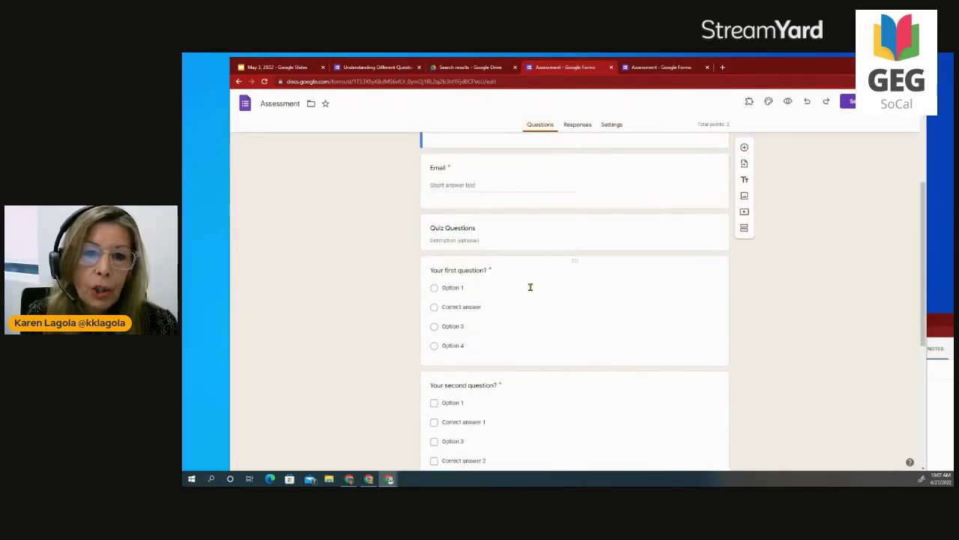
pyautogui.scroll(-5, 530, 288)
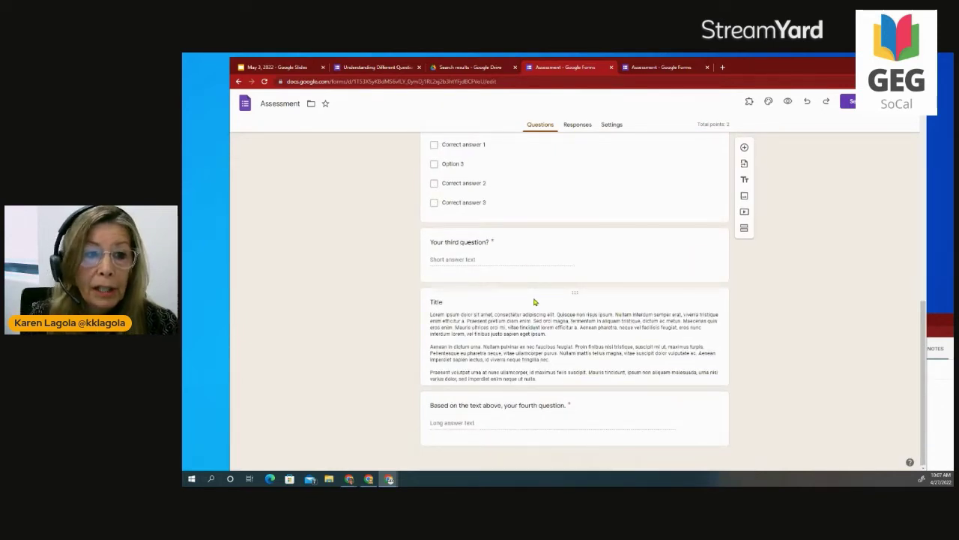
pyautogui.scroll(8, 535, 301)
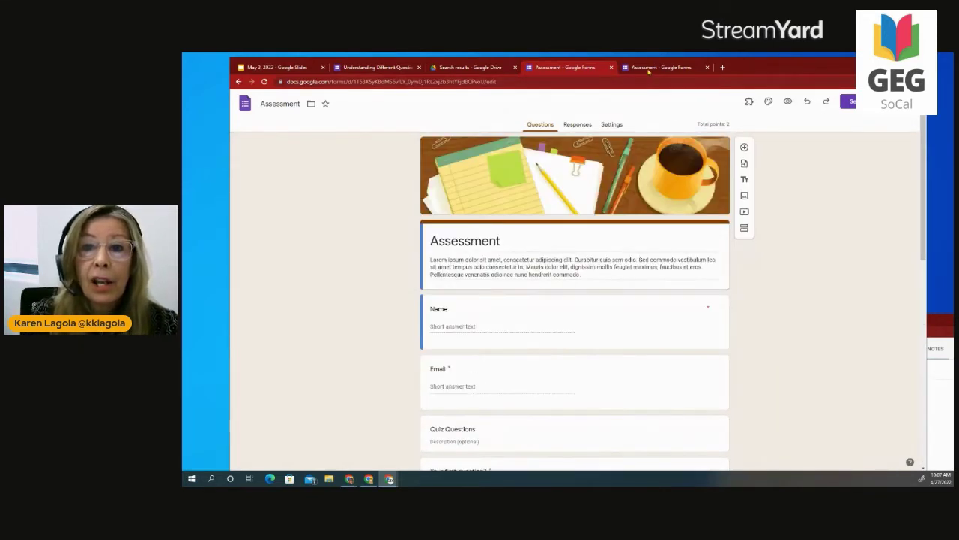
# In the other Assessment form, retitle the first section 'Password'.
pyautogui.click(649, 68)
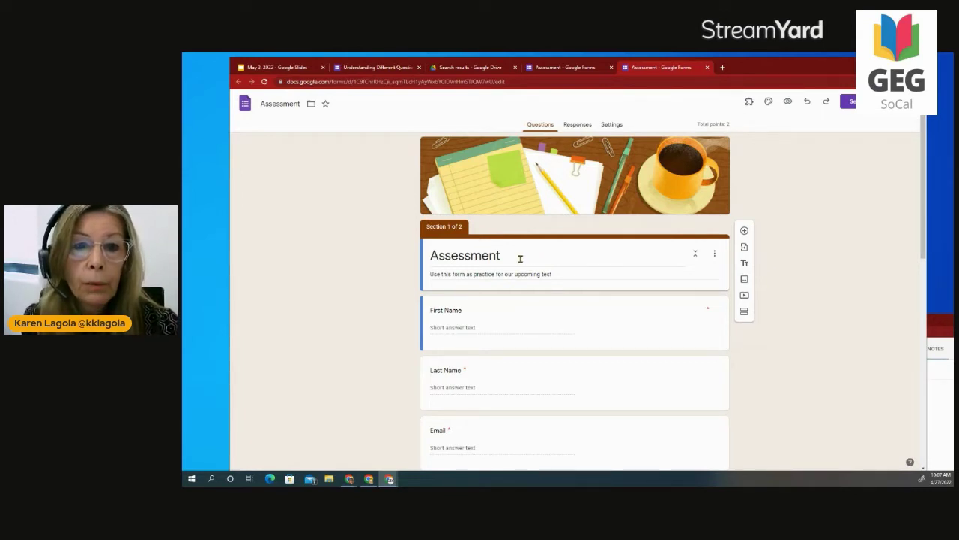
pyautogui.moveTo(520, 258); pyautogui.dragTo(434, 262)
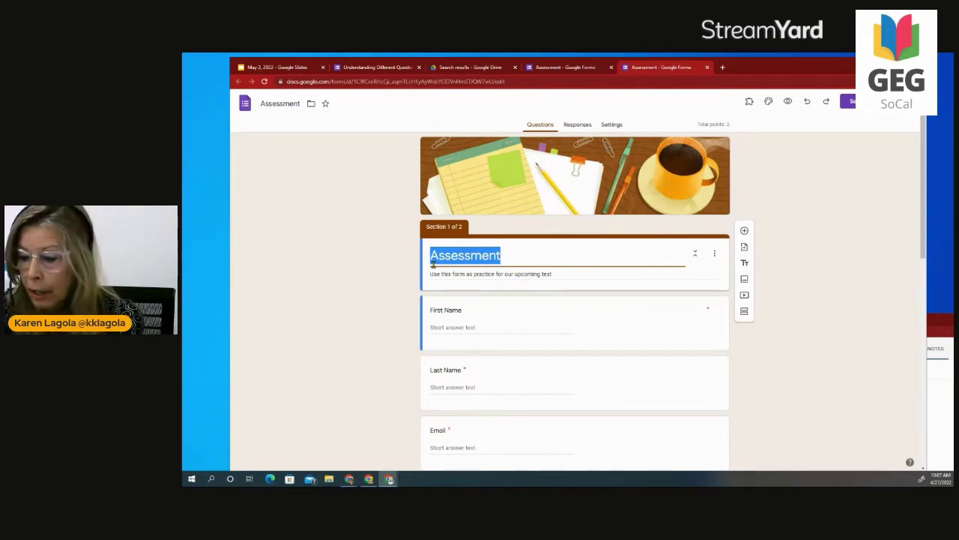
pyautogui.write('passr')
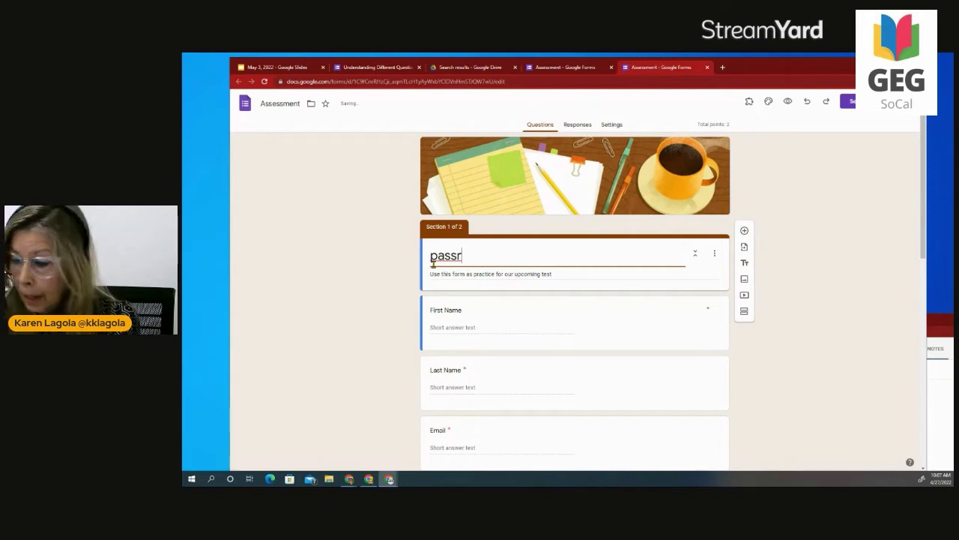
pyautogui.press('BackSpace')
pyautogui.press('BackSpace')
pyautogui.press('BackSpace')
pyautogui.press('BackSpace')
pyautogui.press('BackSpace')
pyautogui.write('Password')
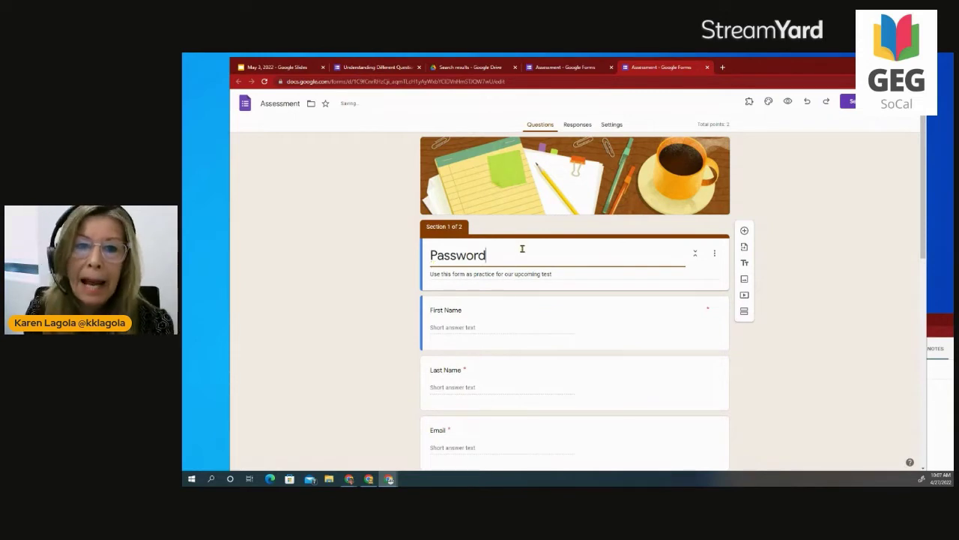
# Add a second section and title it 'Assessment'.
pyautogui.click(745, 313)
pyautogui.click(485, 360)
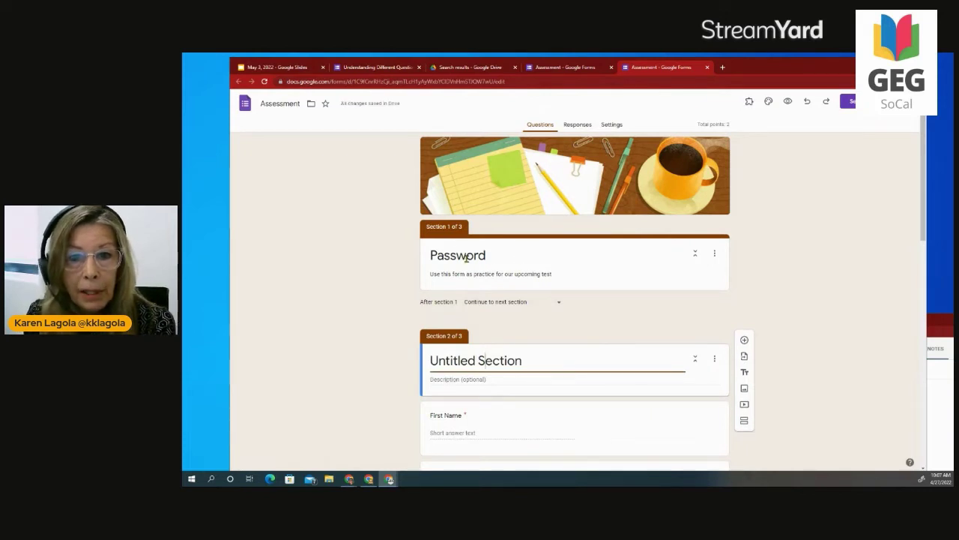
pyautogui.moveTo(535, 360); pyautogui.dragTo(424, 358)
pyautogui.write('Assessment')
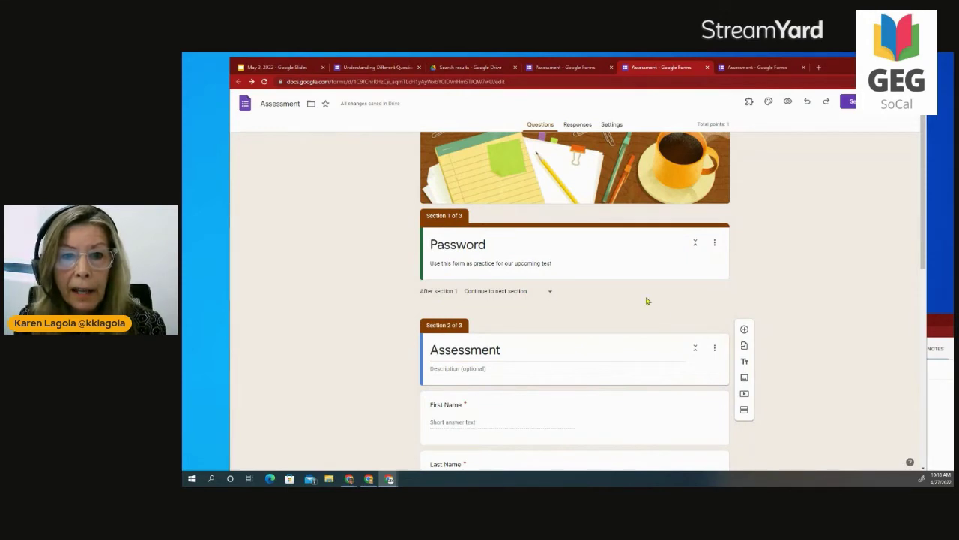
# Add a question titled 'Password' to the Password section.
pyautogui.click(622, 252)
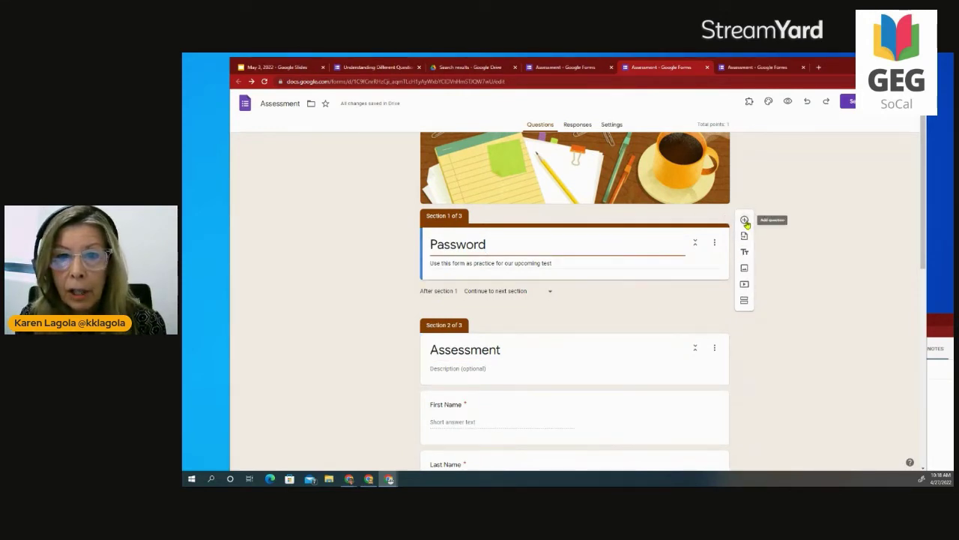
pyautogui.click(744, 220)
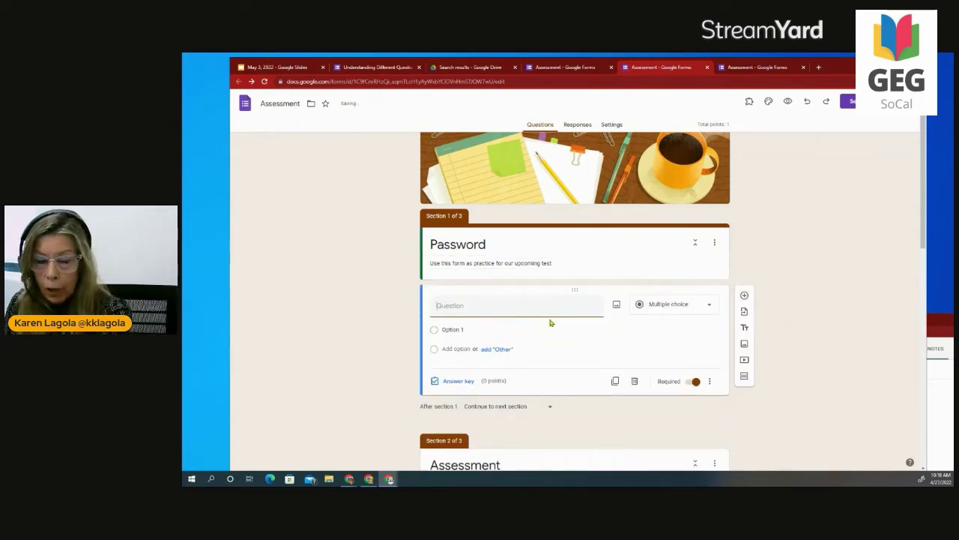
pyautogui.write('Pass')
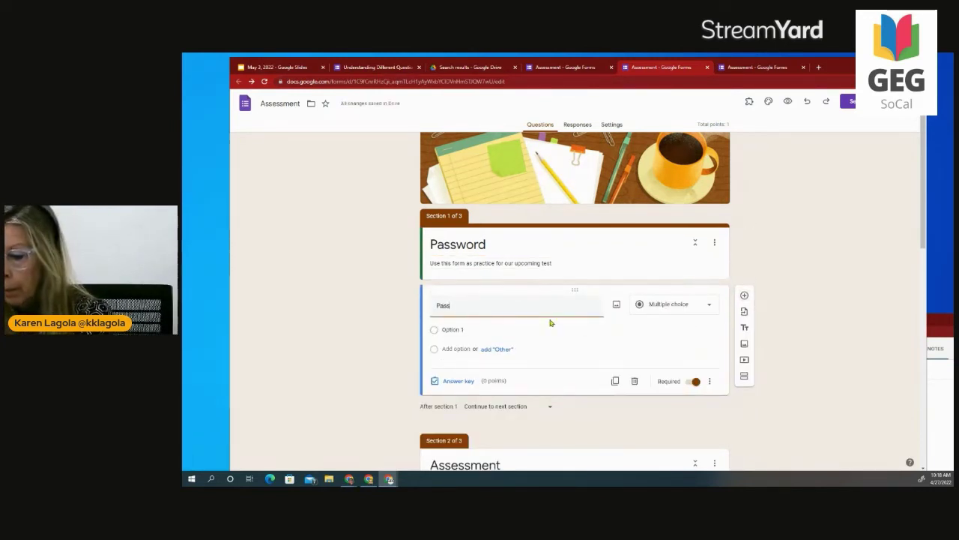
pyautogui.write('word')
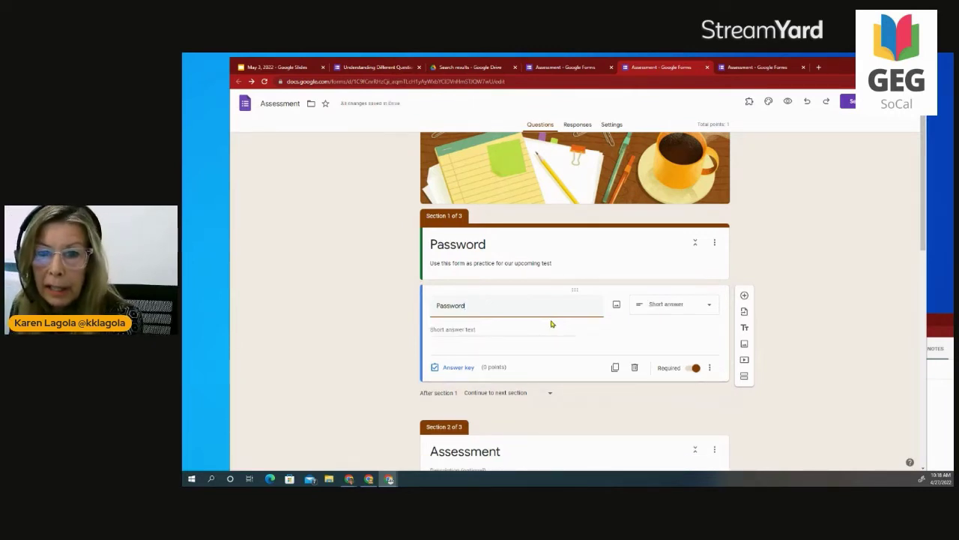
pyautogui.click(482, 335)
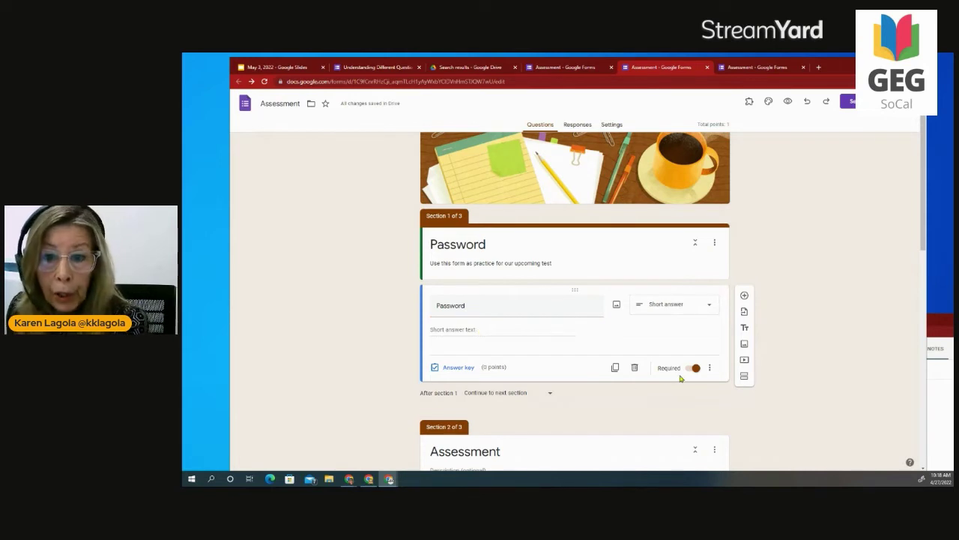
# Add response validation requiring a number equal to 1234.
pyautogui.click(710, 367)
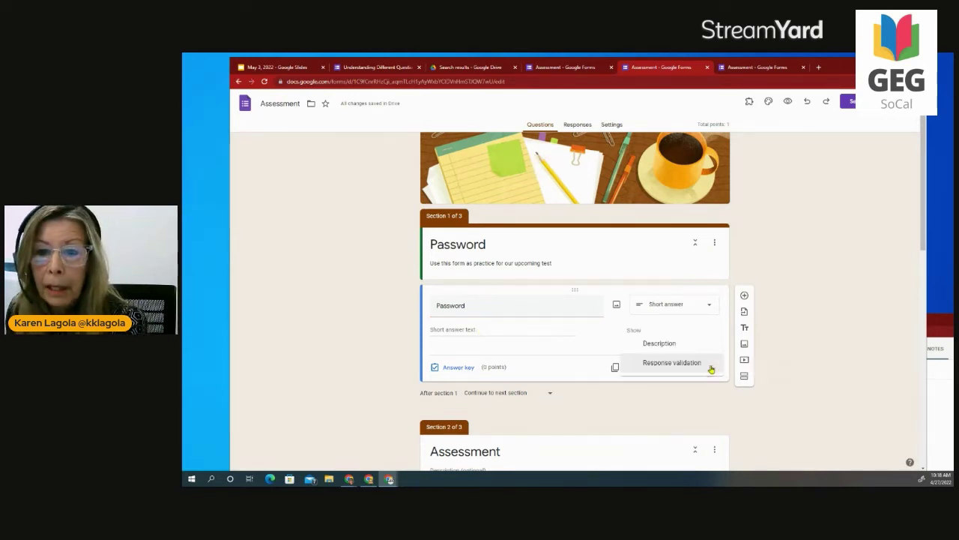
pyautogui.click(662, 364)
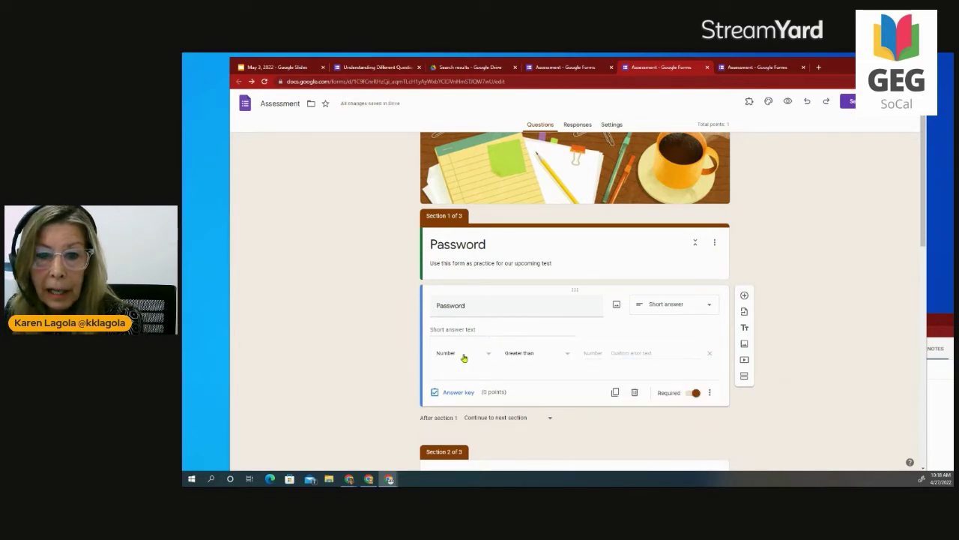
pyautogui.click(533, 356)
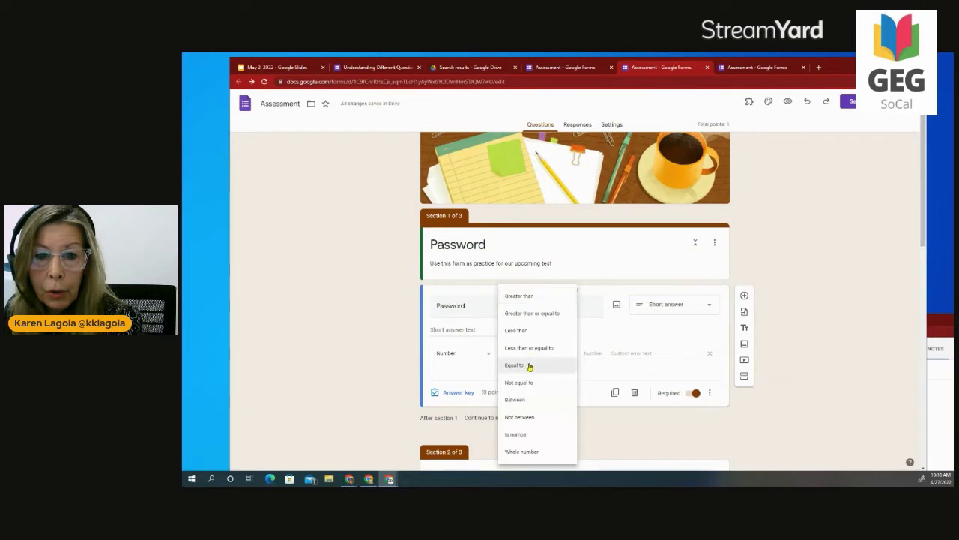
pyautogui.click(523, 366)
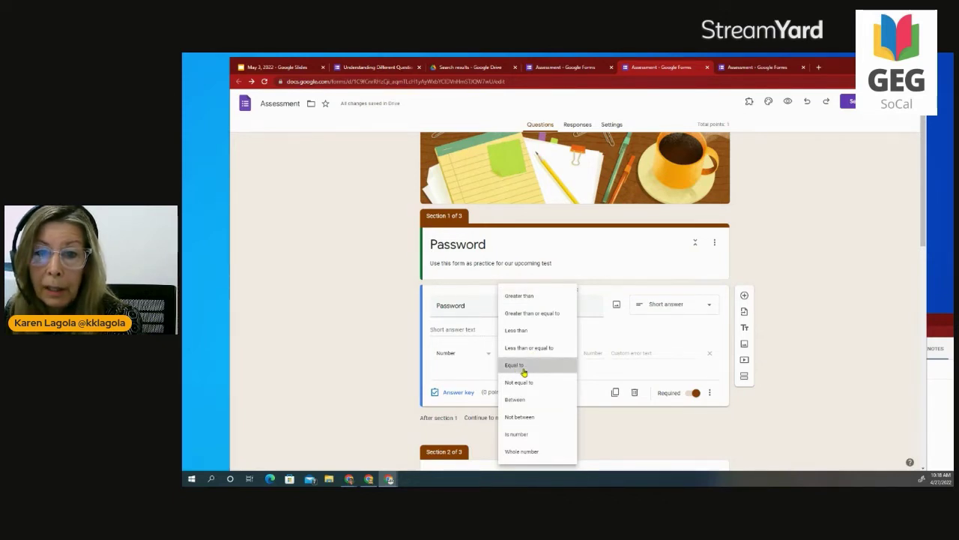
pyautogui.click(593, 352)
pyautogui.write('1234')
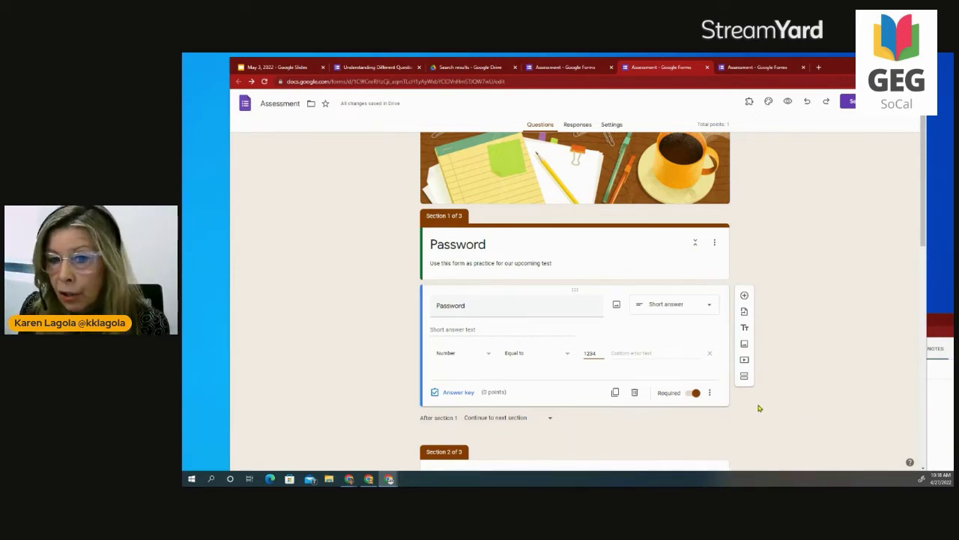
pyautogui.click(740, 424)
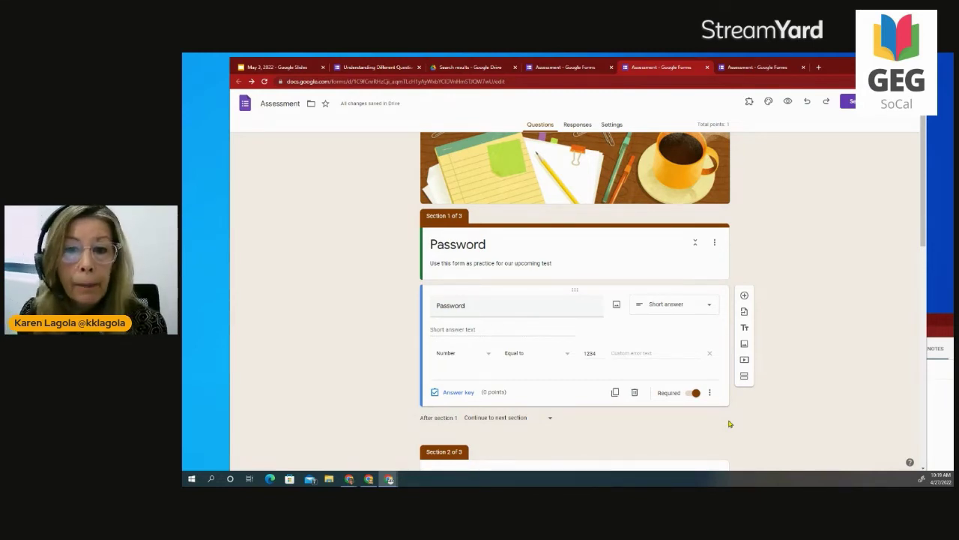
pyautogui.scroll(-2, 809, 358)
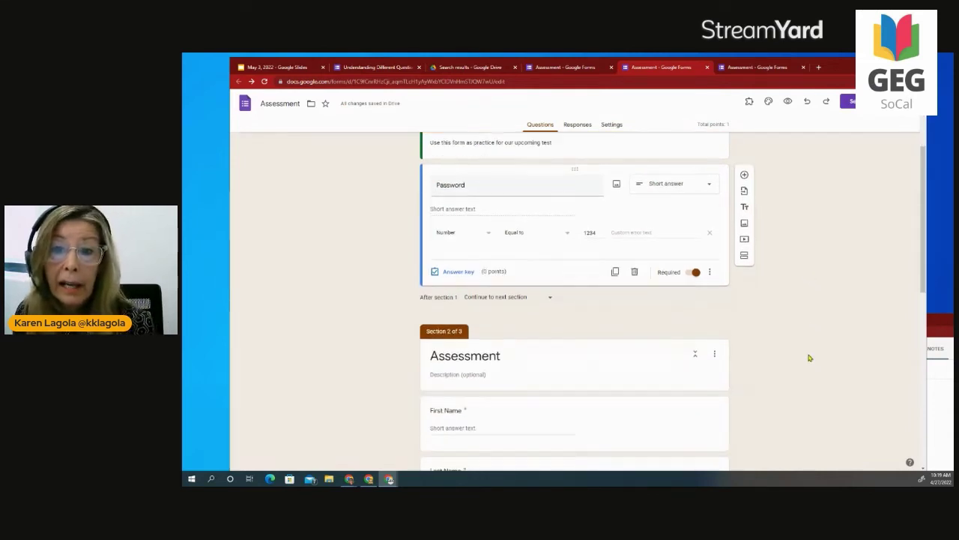
pyautogui.scroll(2, 810, 358)
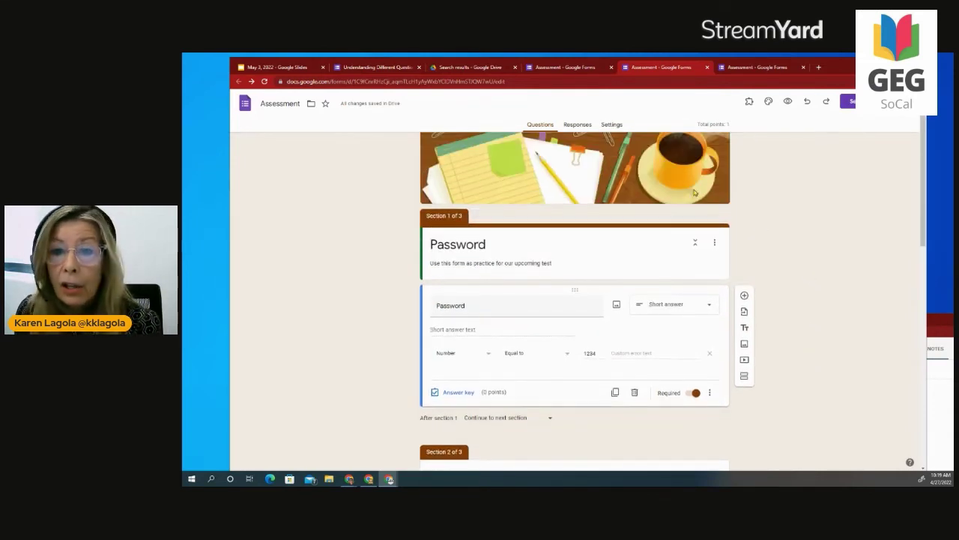
pyautogui.scroll(-3, 820, 418)
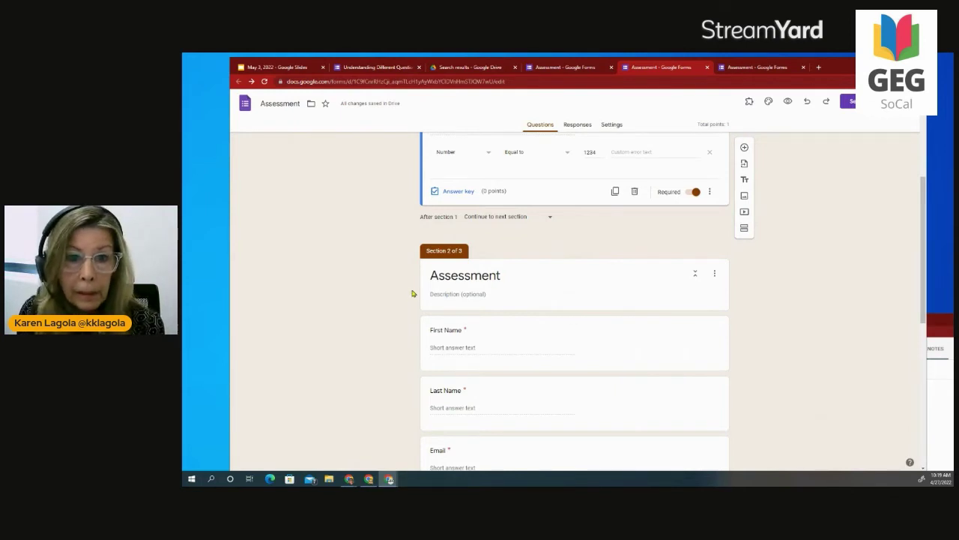
pyautogui.scroll(-2, 616, 347)
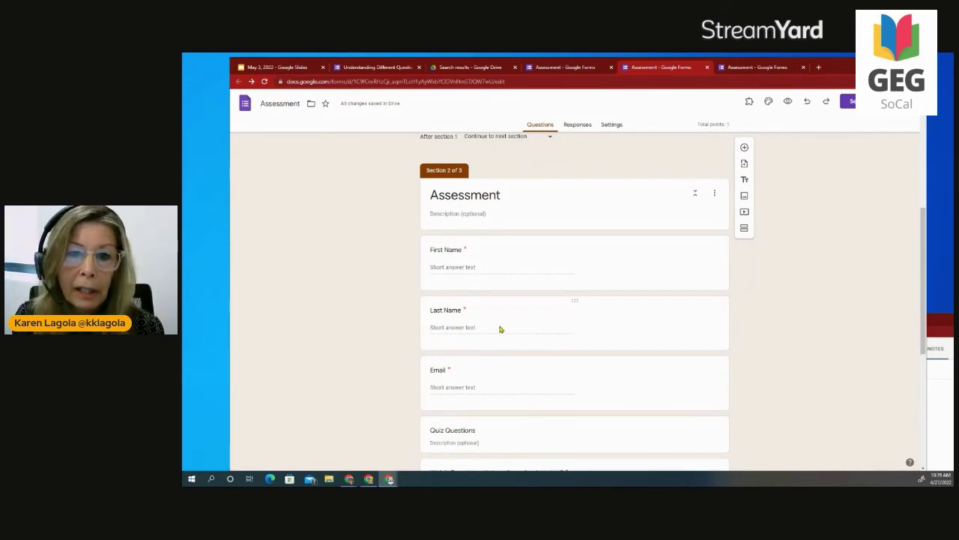
pyautogui.scroll(-1, 499, 330)
pyautogui.scroll(-1, 484, 368)
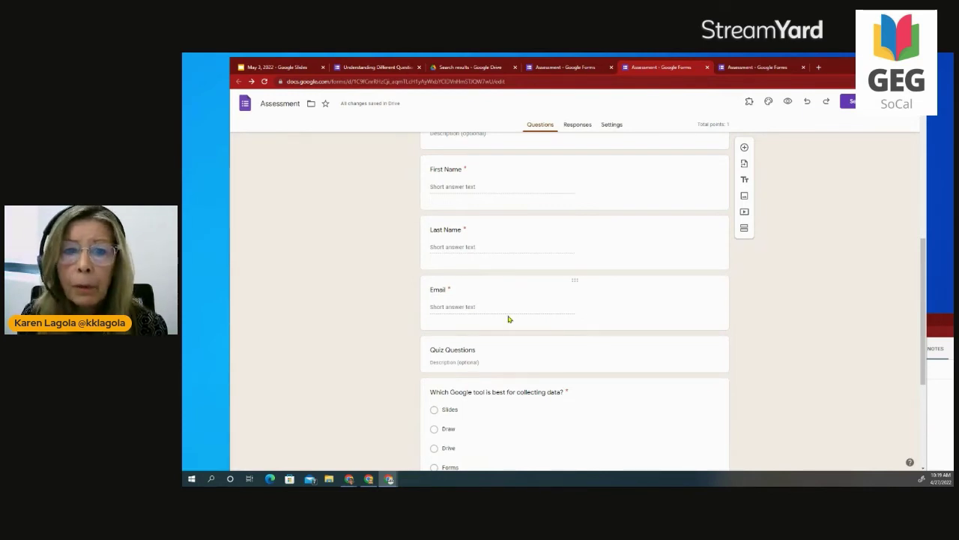
pyautogui.scroll(-1, 507, 351)
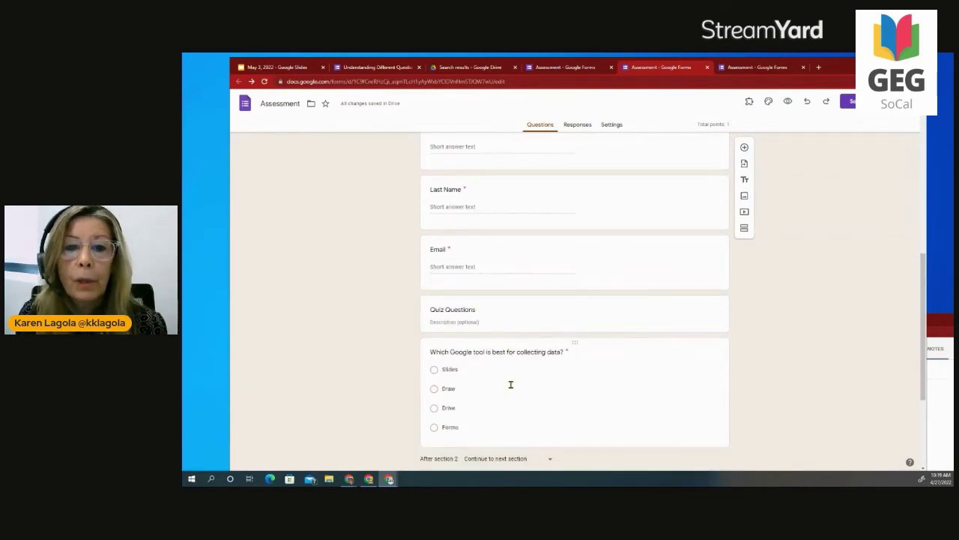
pyautogui.scroll(-2, 599, 338)
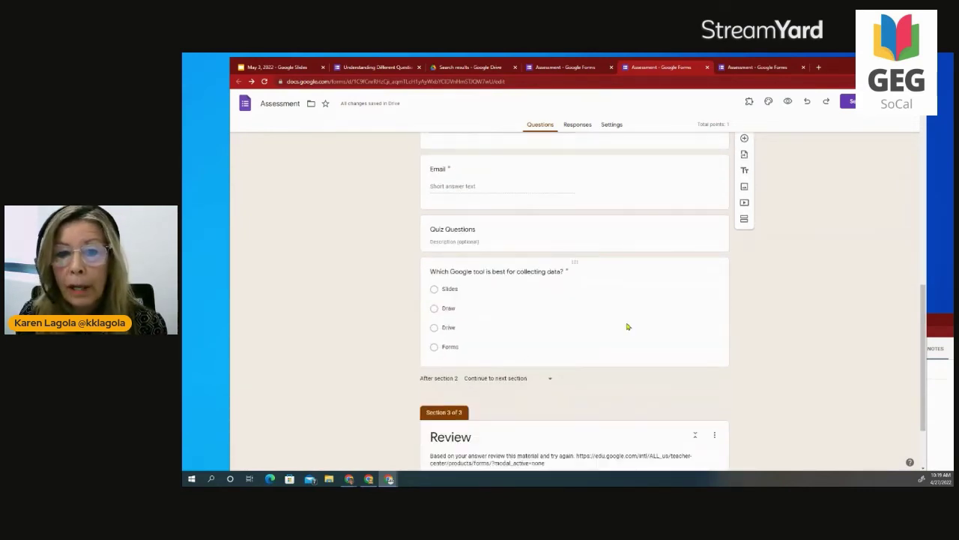
# Open the 'Which Google tool is best for collecting data?' question to show its section routing.
pyautogui.click(628, 324)
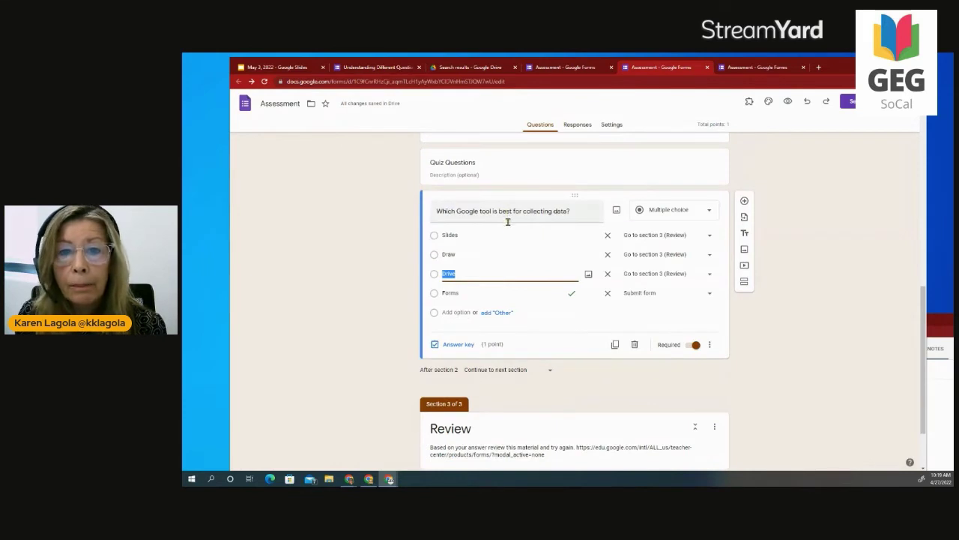
pyautogui.click(464, 234)
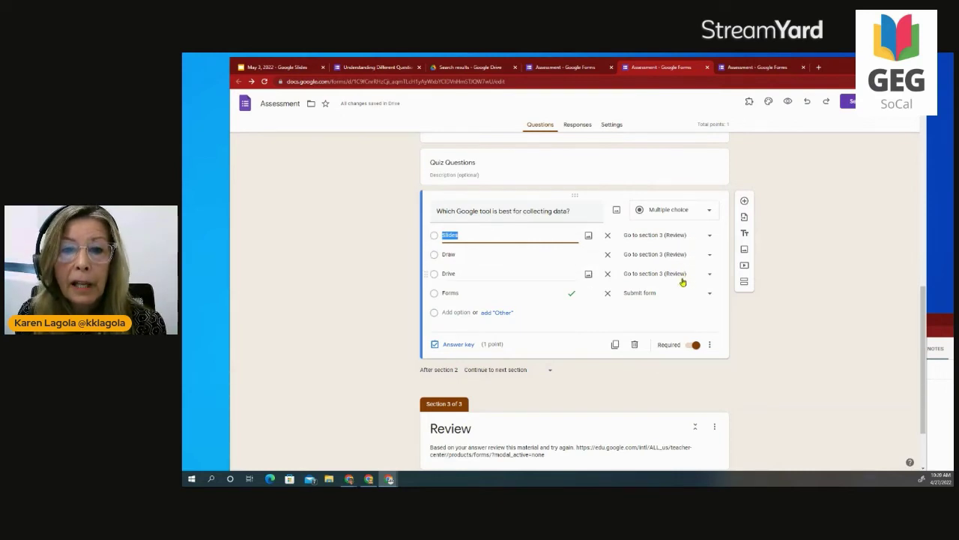
pyautogui.scroll(-1, 664, 377)
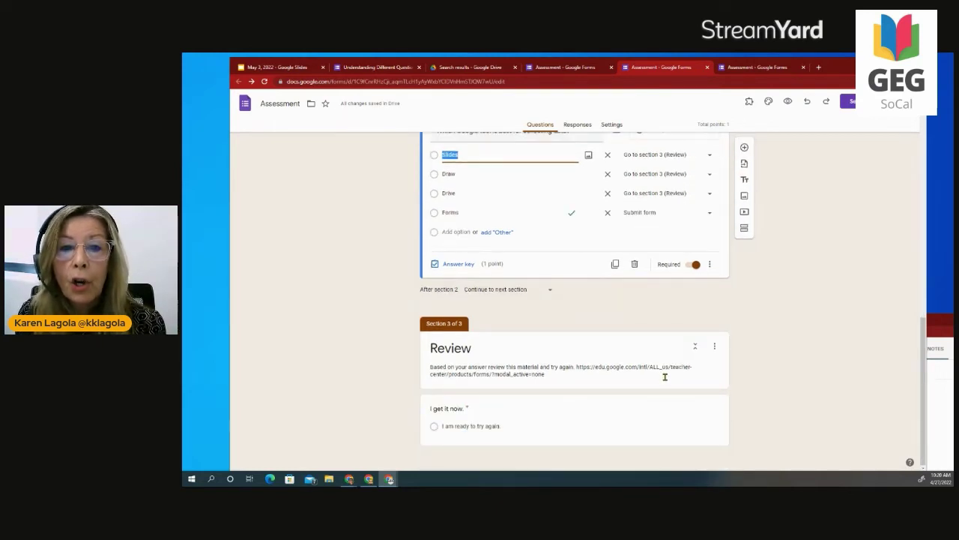
pyautogui.scroll(1, 664, 377)
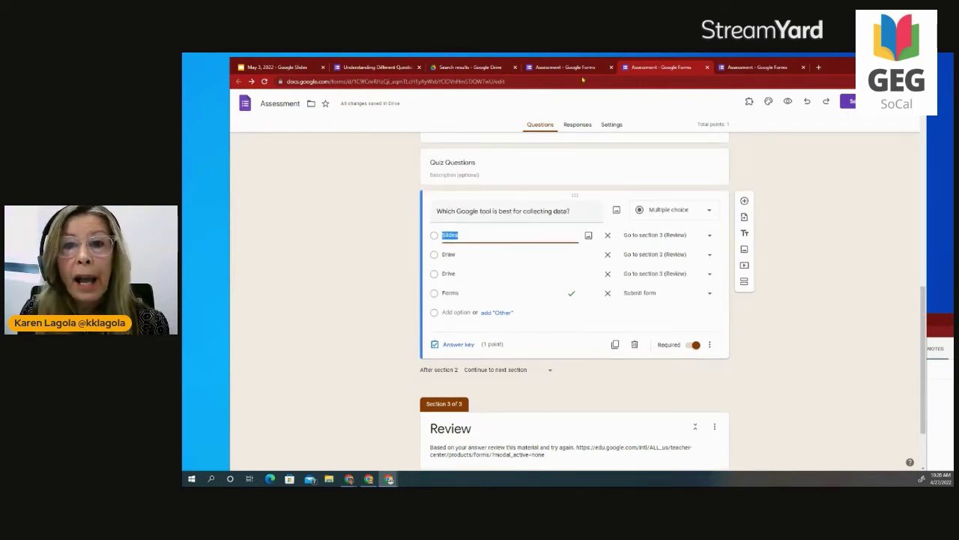
# In Settings, under Form defaults > Question defaults, turn off 'Make questions required by default'.
pyautogui.click(607, 126)
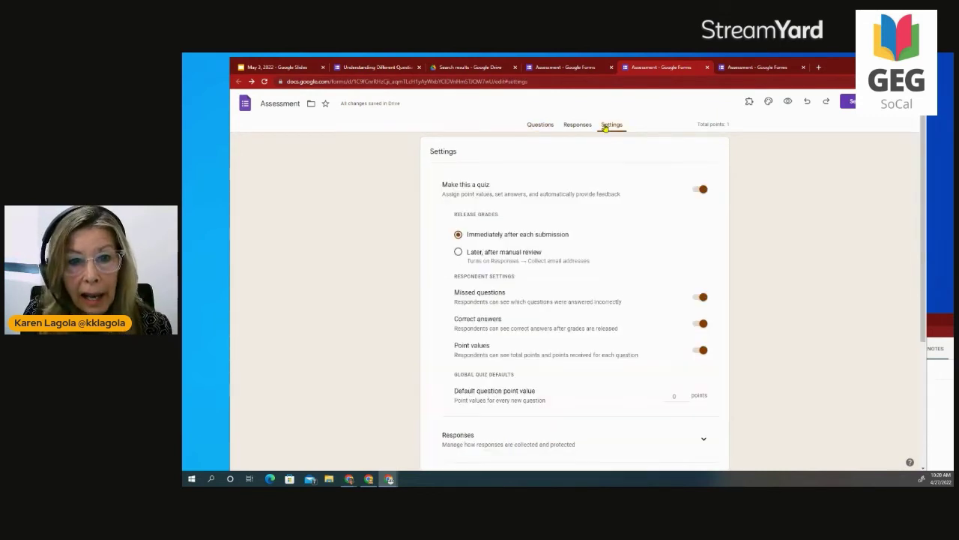
pyautogui.scroll(-3, 627, 392)
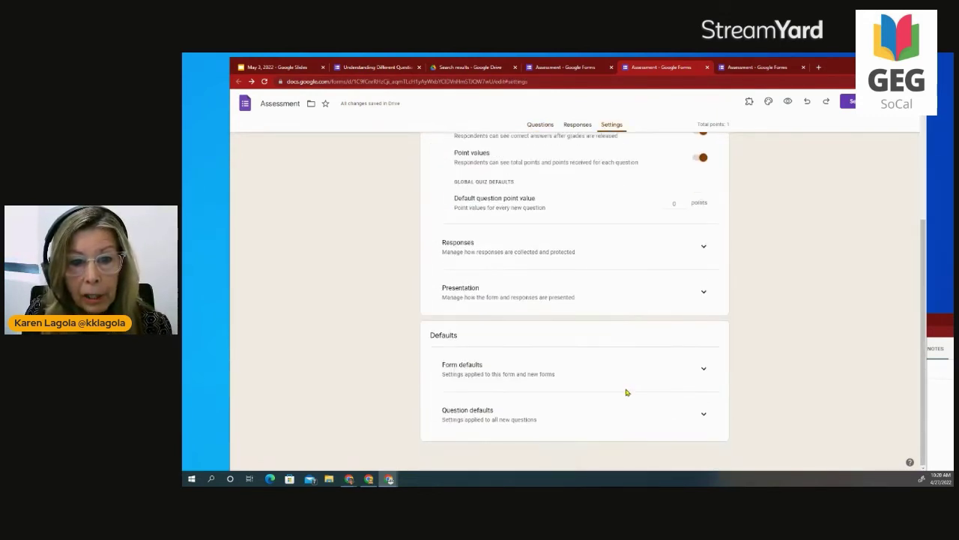
pyautogui.click(700, 369)
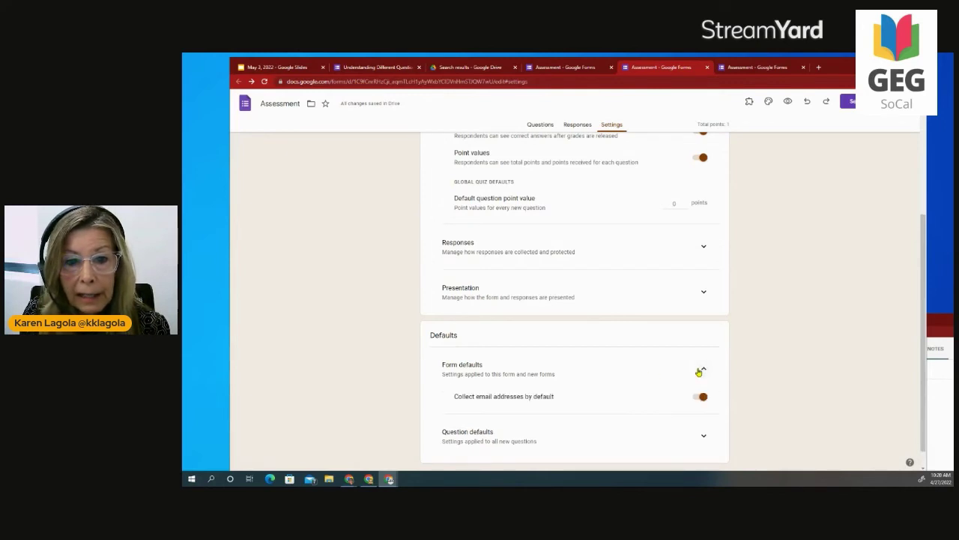
pyautogui.click(697, 438)
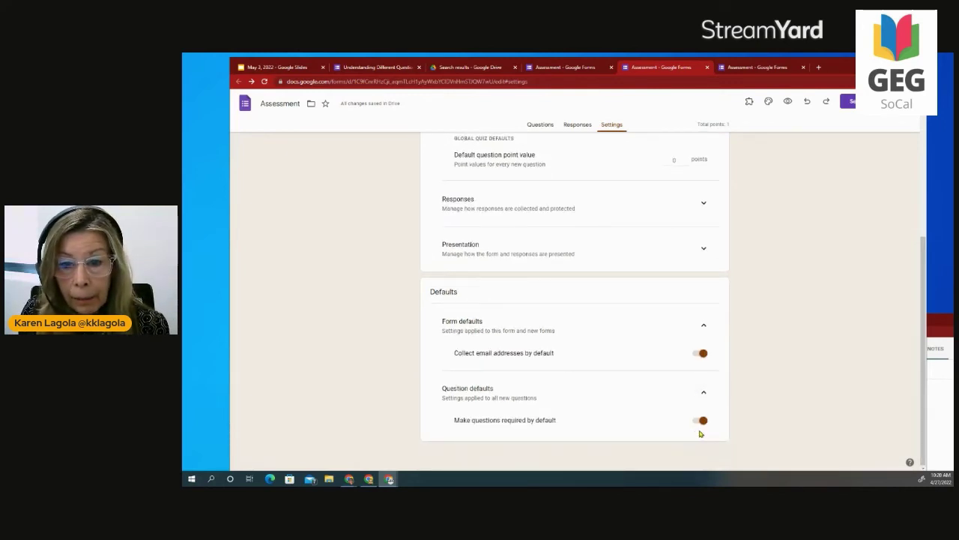
pyautogui.click(702, 421)
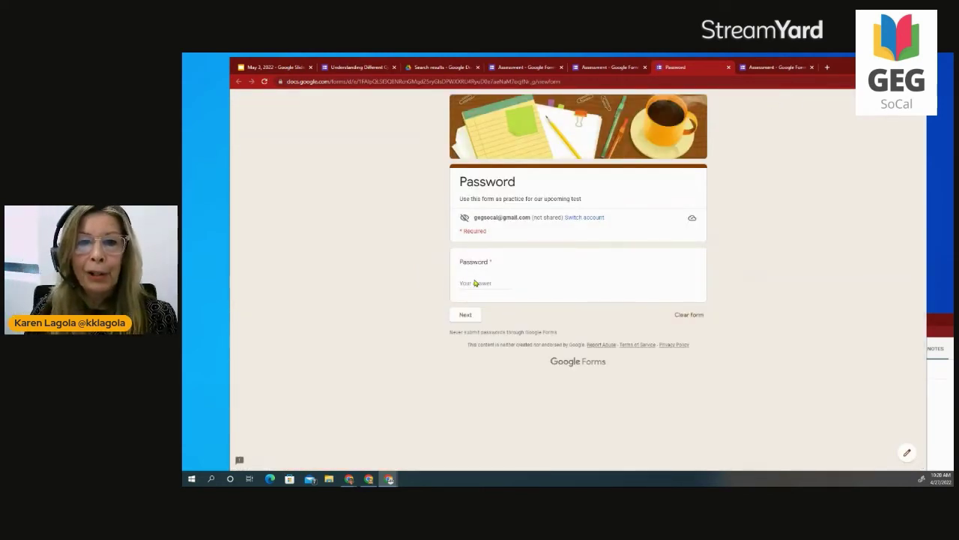
pyautogui.click(489, 284)
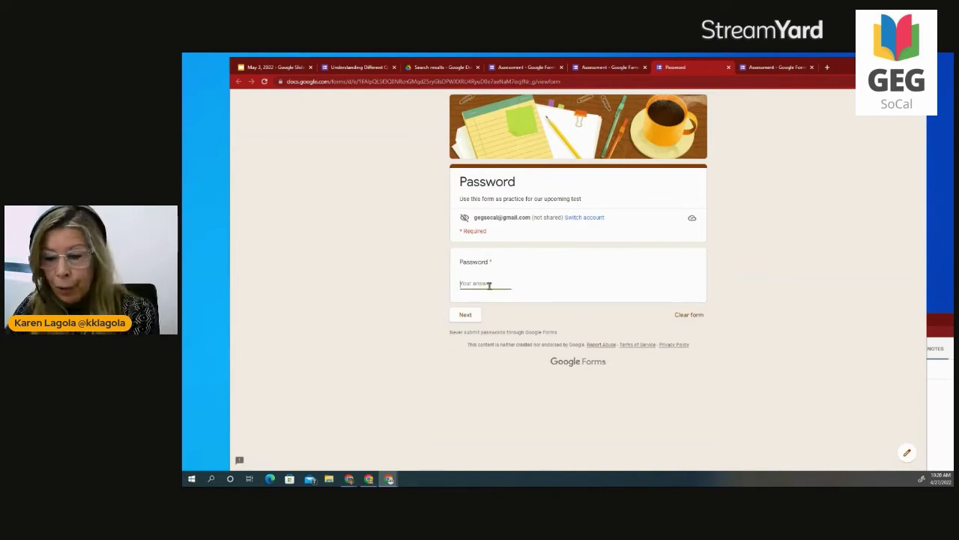
pyautogui.write('1234')
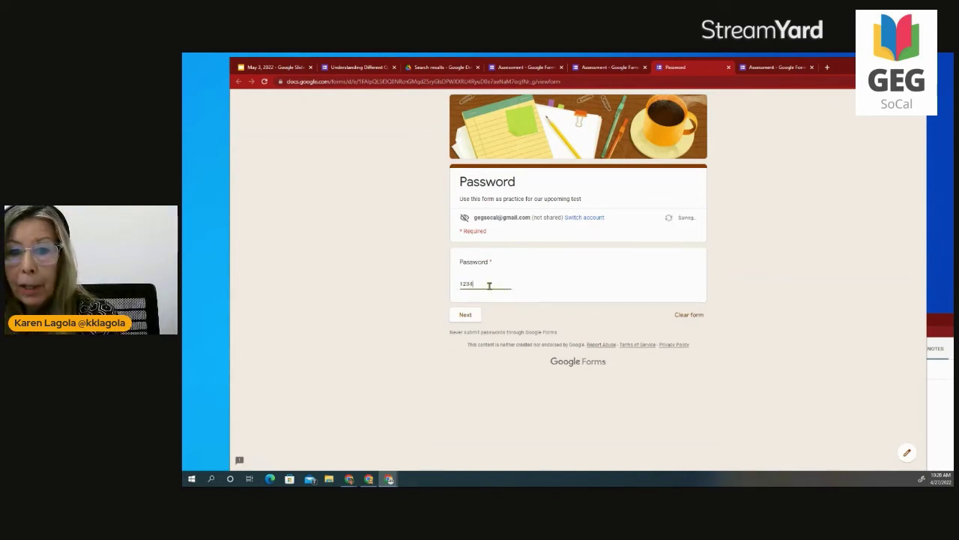
pyautogui.click(465, 315)
# Fill in the name, answer Draw to reach Review, and open the edu.google.com review link.
pyautogui.click(510, 294)
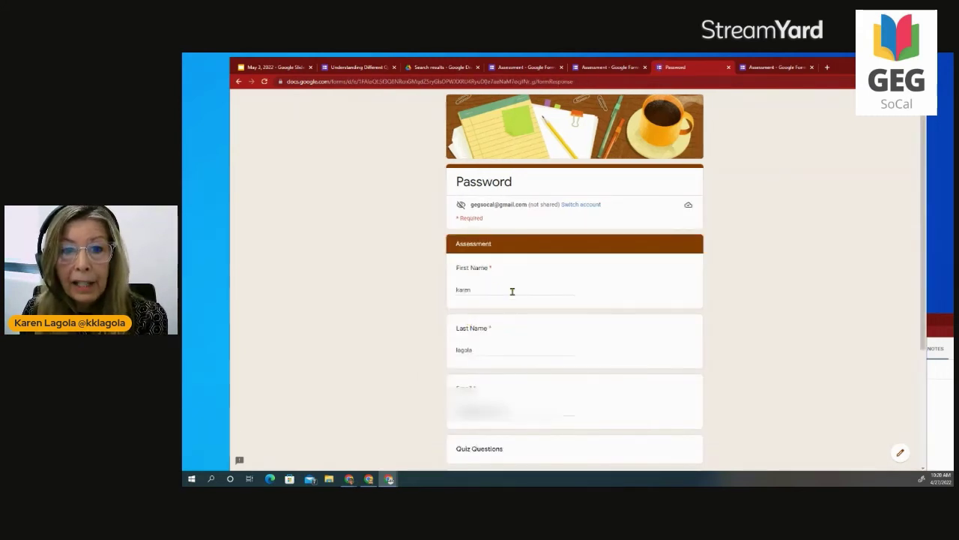
pyautogui.scroll(-2, 516, 338)
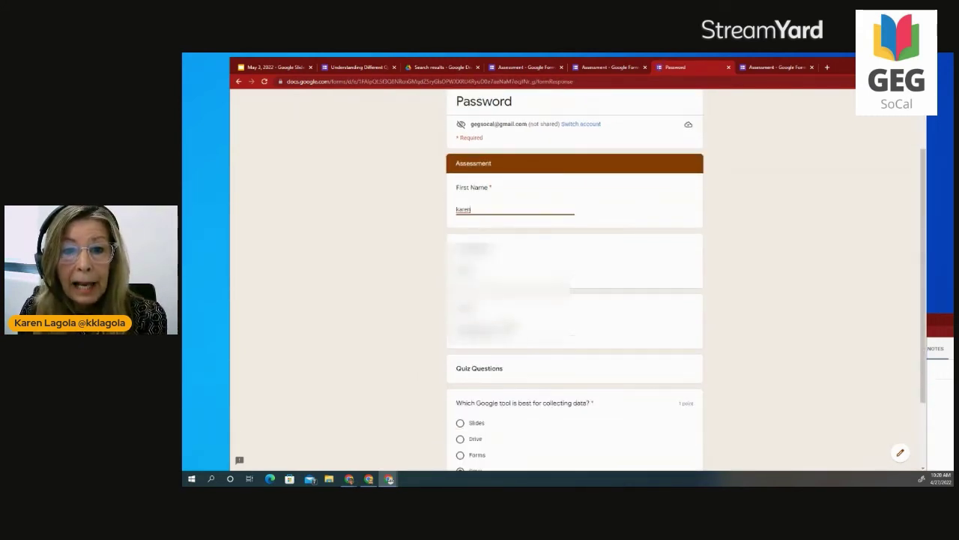
pyautogui.scroll(-1, 501, 380)
pyautogui.click(482, 437)
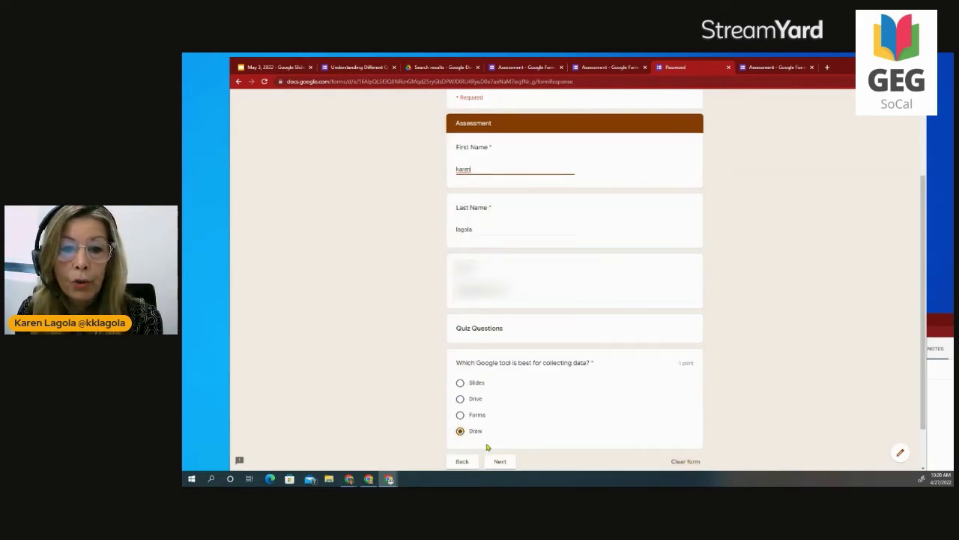
pyautogui.click(501, 461)
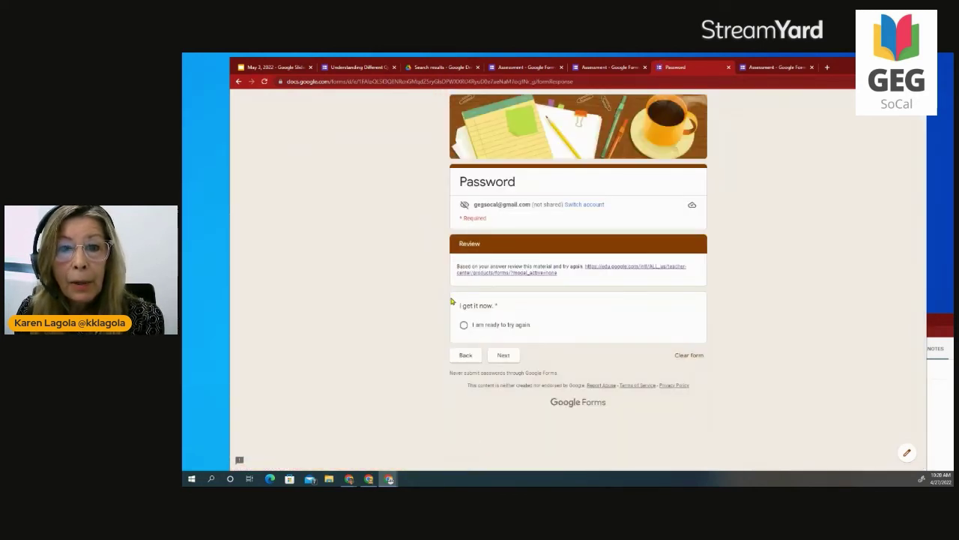
pyautogui.click(620, 268)
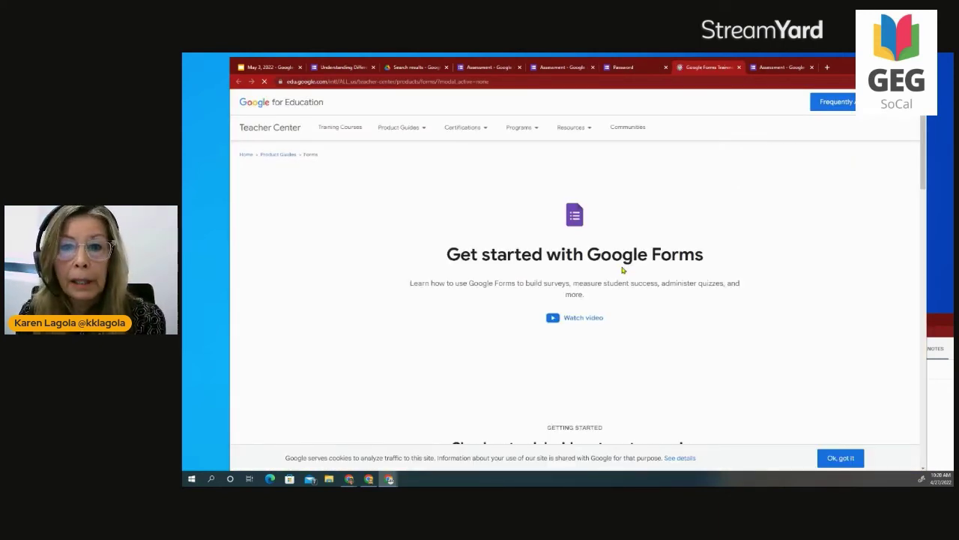
# Skim the Get started with Google Forms page, then go back to the Password form's Review section.
pyautogui.scroll(-3, 629, 327)
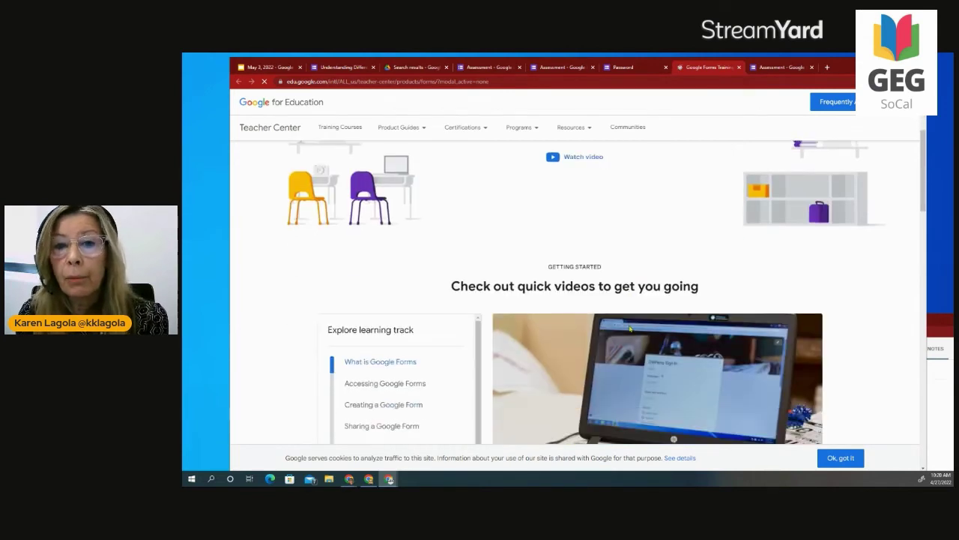
pyautogui.scroll(1, 628, 346)
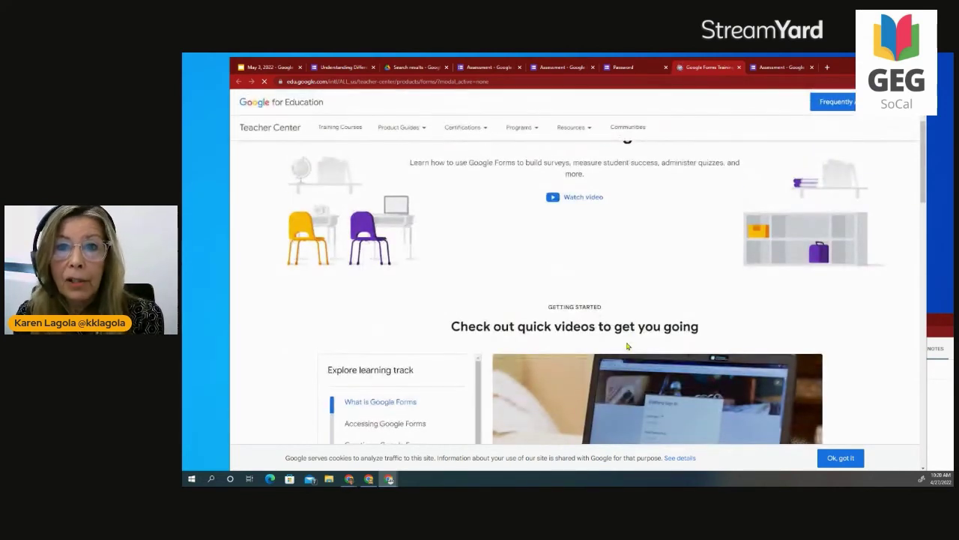
pyautogui.click(631, 68)
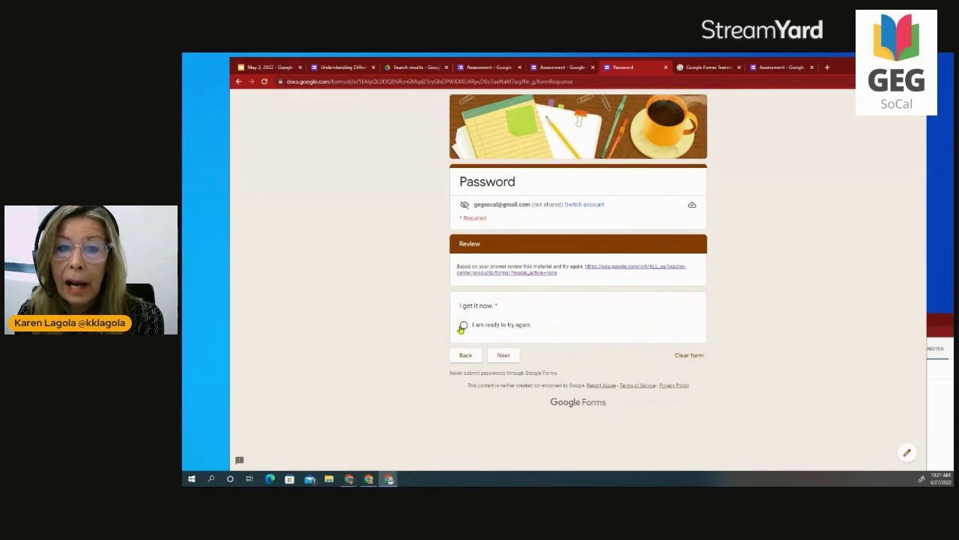
# Choose 'I am ready to try again' and return to the Assessment questions.
pyautogui.click(463, 326)
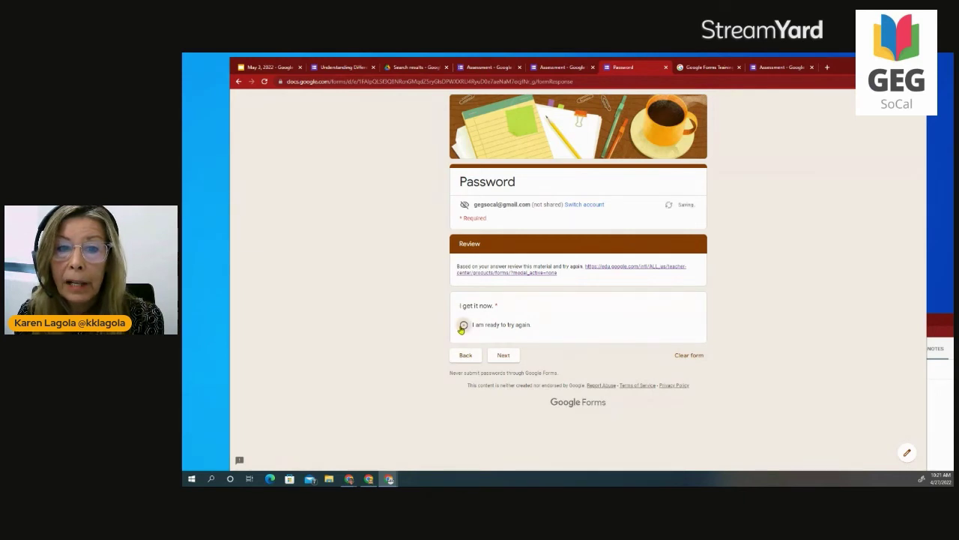
pyautogui.click(501, 356)
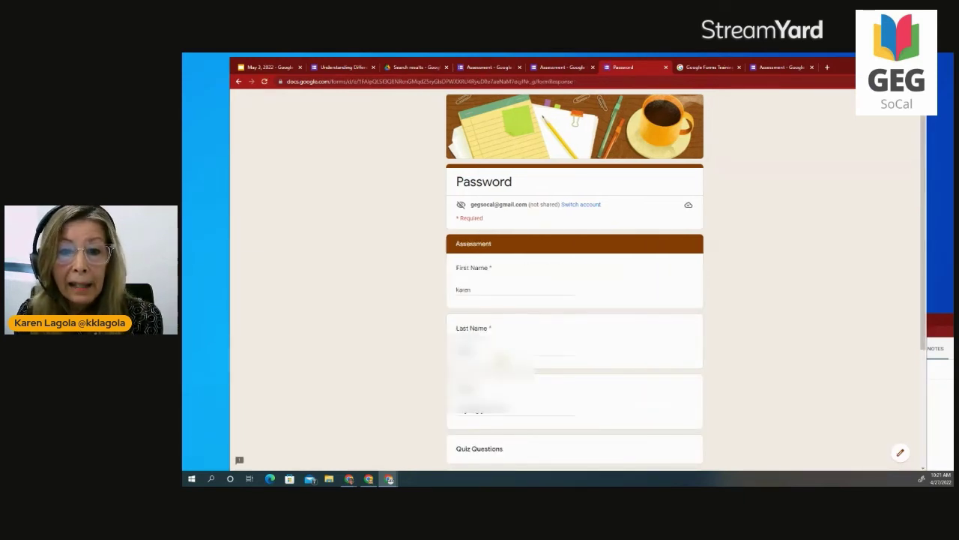
pyautogui.scroll(-5, 501, 361)
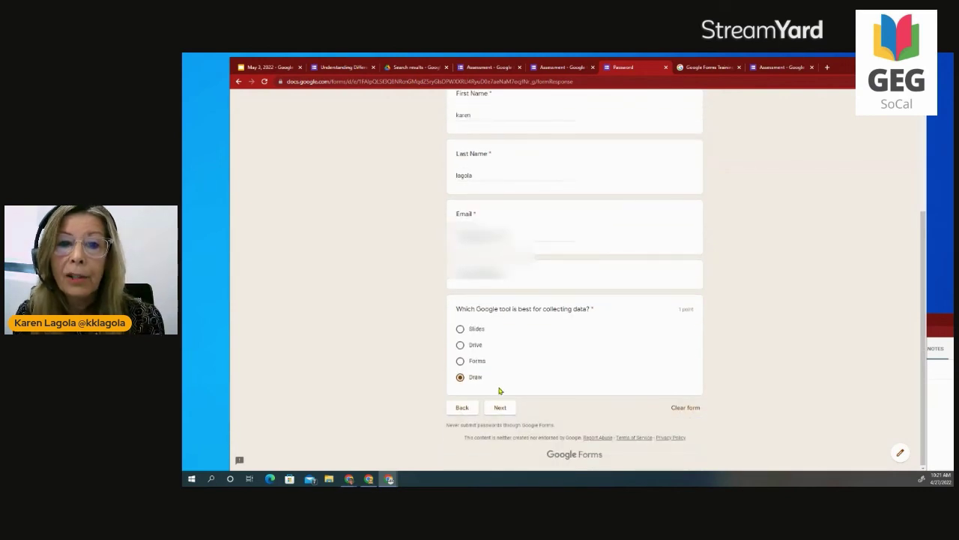
# Look over the other Assessment form's editor, then return to the filled-in Password form.
pyautogui.click(480, 69)
pyautogui.scroll(-5, 552, 378)
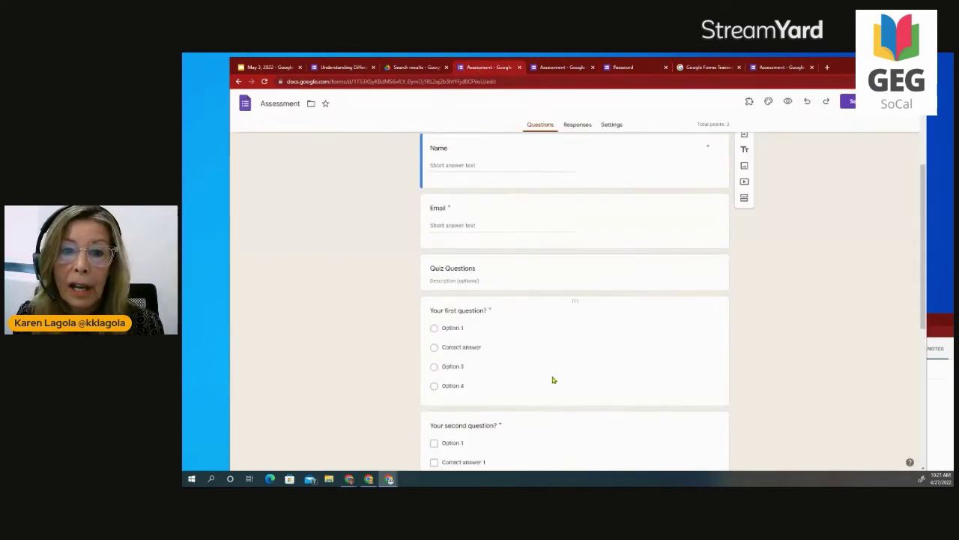
pyautogui.scroll(-1, 551, 378)
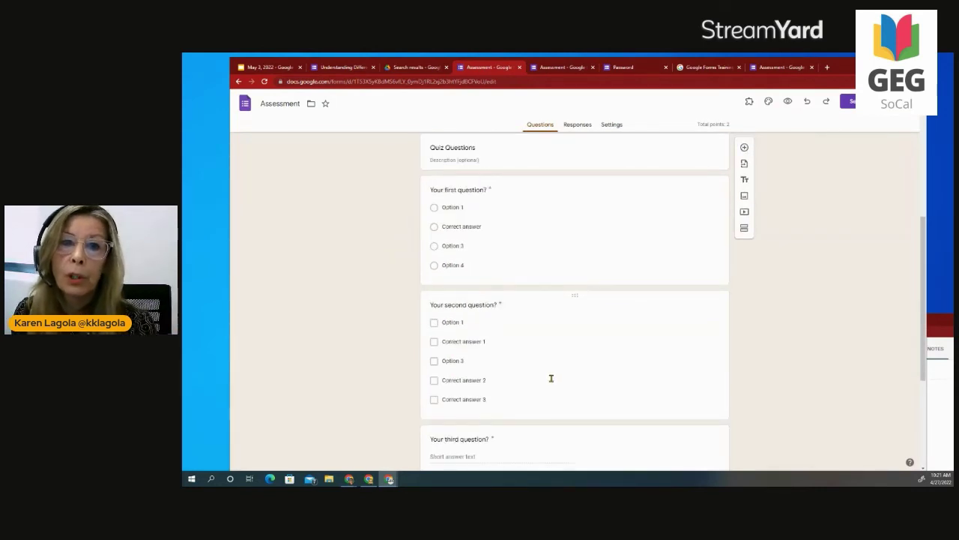
pyautogui.scroll(1, 551, 380)
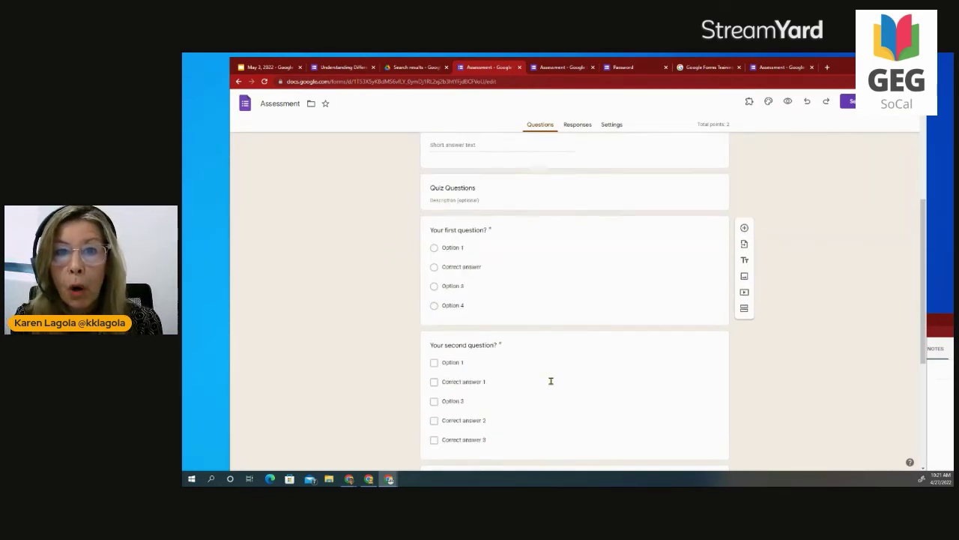
pyautogui.click(632, 67)
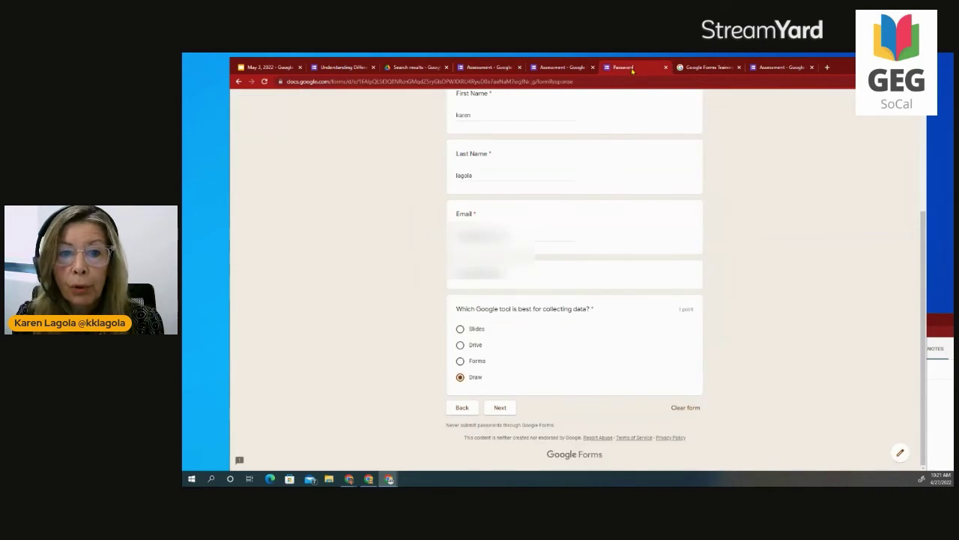
# In the editor, inspect the quiz question's Go to section routing and After section 2 options unchanged.
pyautogui.click(902, 455)
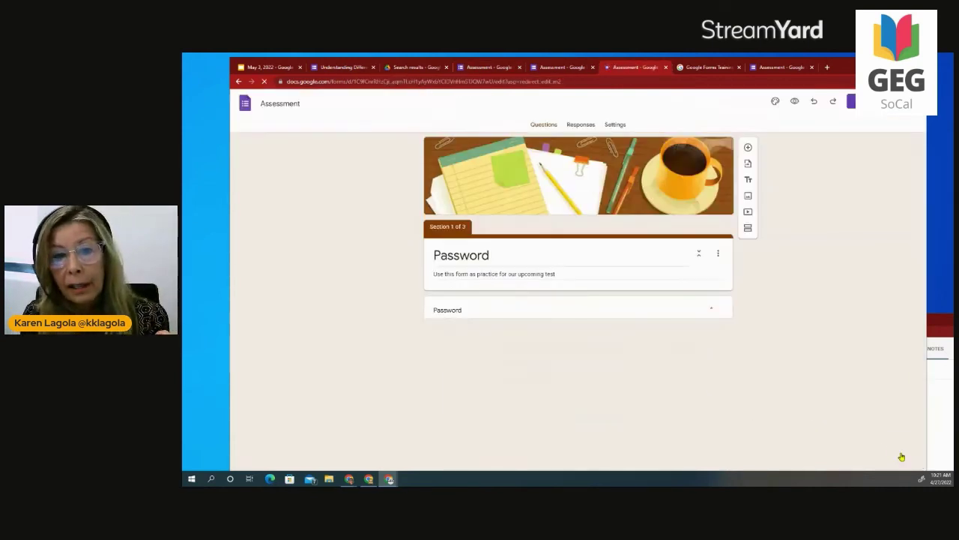
pyautogui.scroll(-2, 692, 438)
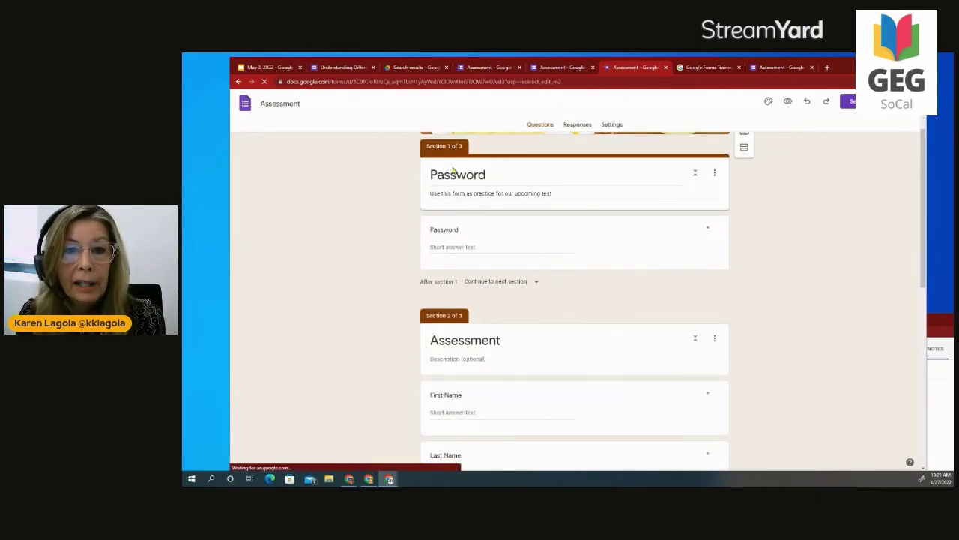
pyautogui.scroll(-5, 459, 335)
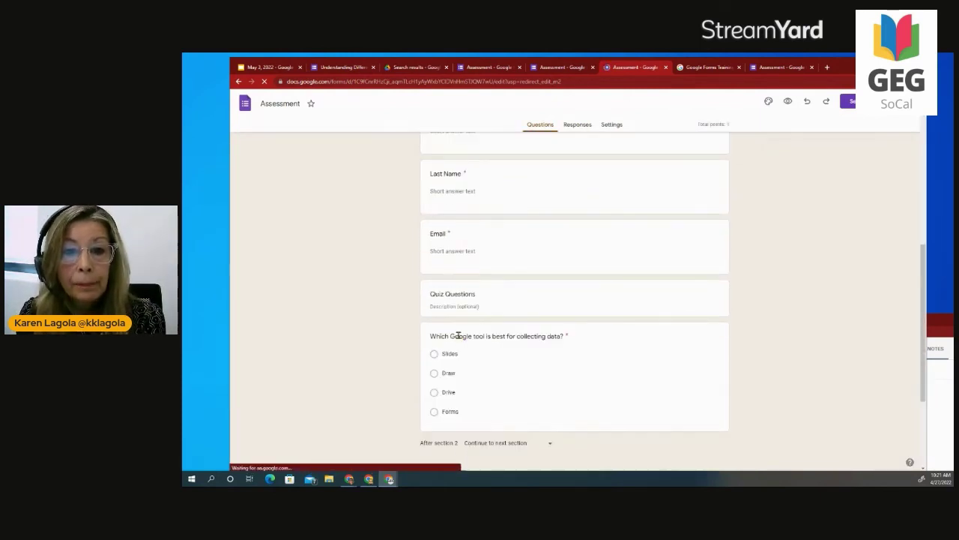
pyautogui.scroll(-1, 460, 336)
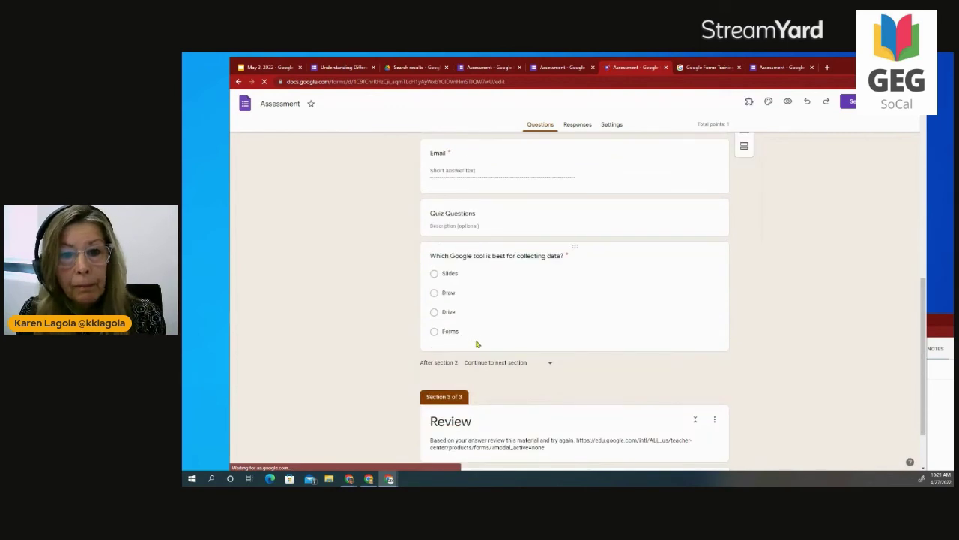
pyautogui.click(656, 306)
pyautogui.scroll(-1, 552, 442)
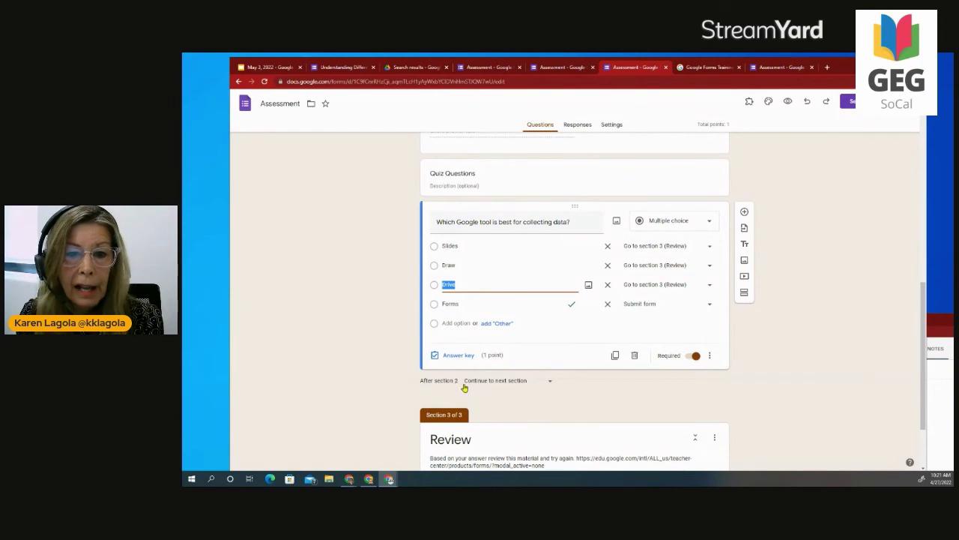
pyautogui.click(545, 384)
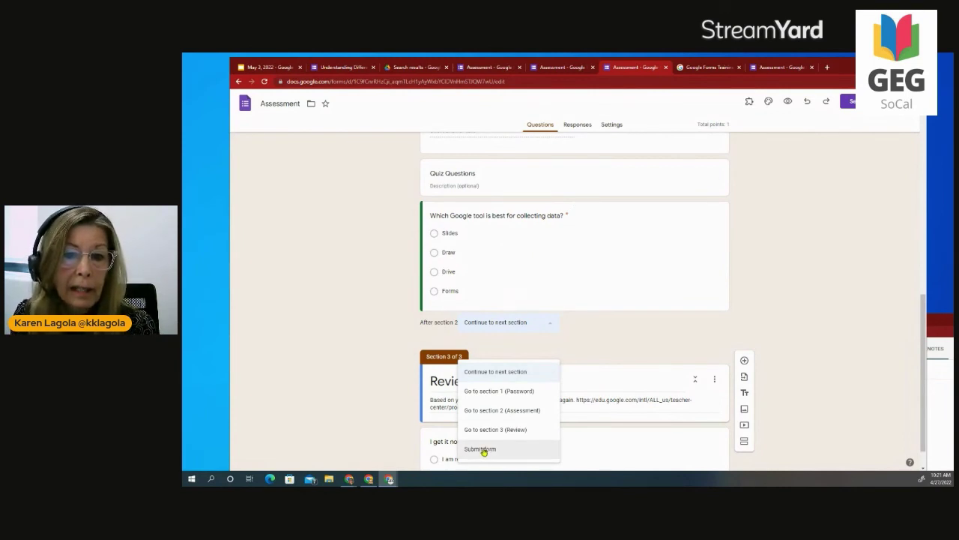
pyautogui.click(612, 335)
pyautogui.scroll(-1, 612, 335)
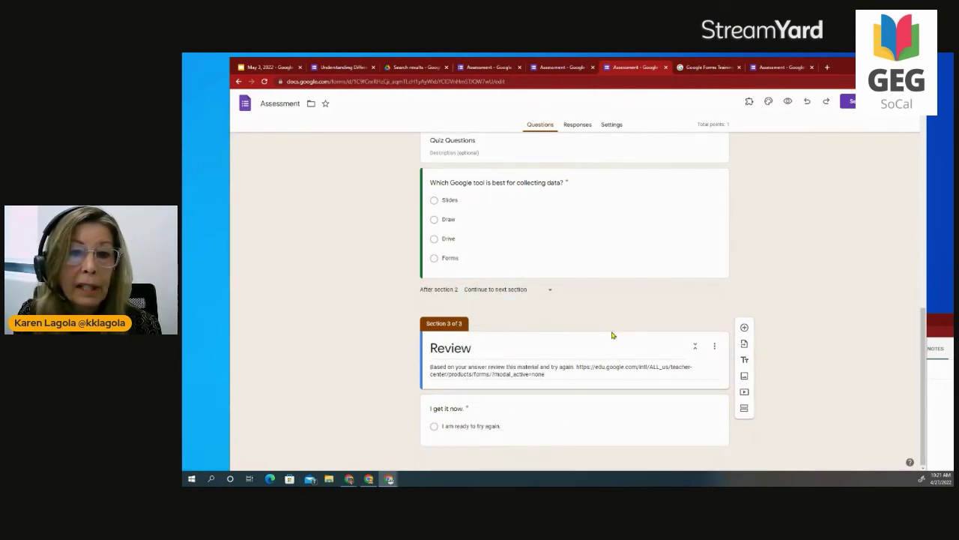
pyautogui.scroll(5, 613, 335)
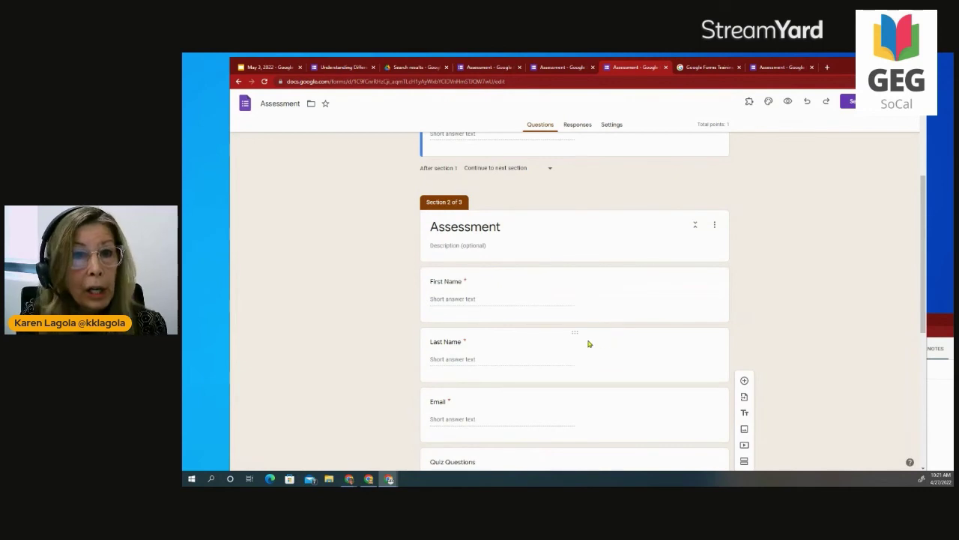
pyautogui.click(269, 68)
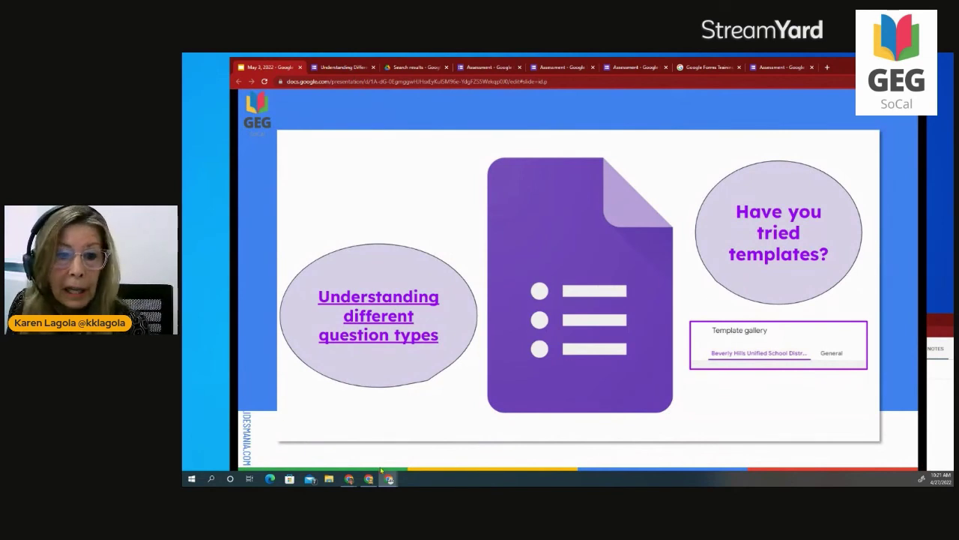
# Advance past the password, Go to based on answer, and Forms resources slides to Upcoming Asynchronous meetings!
pyautogui.click(280, 455)
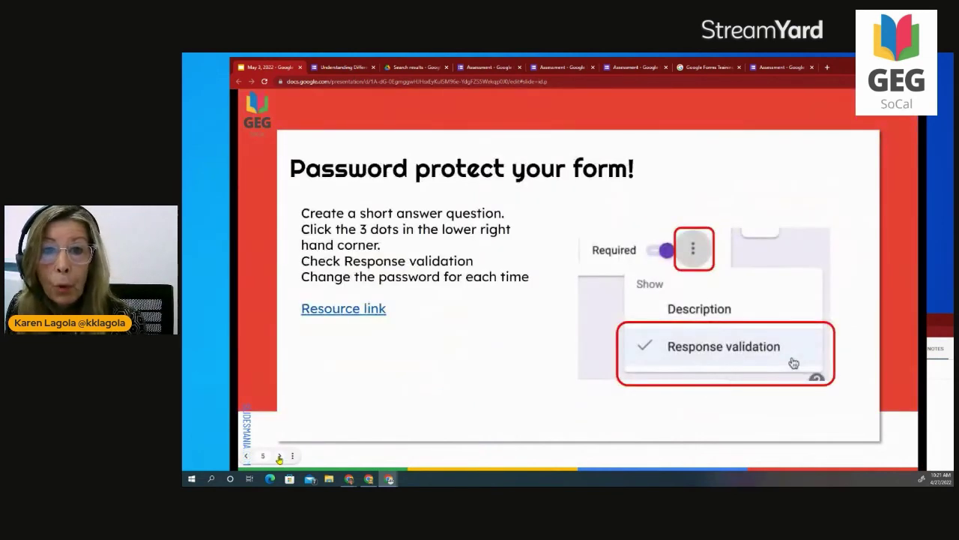
pyautogui.click(279, 456)
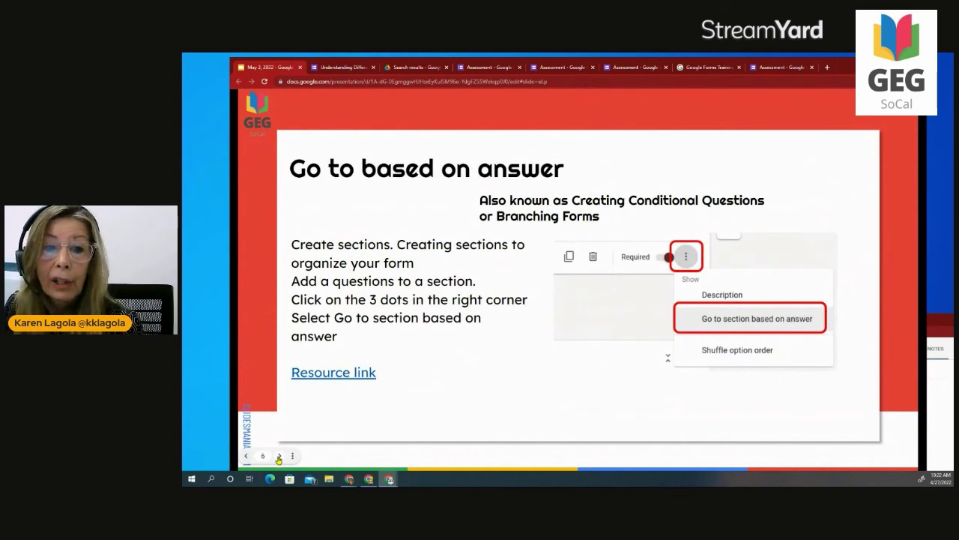
pyautogui.click(279, 456)
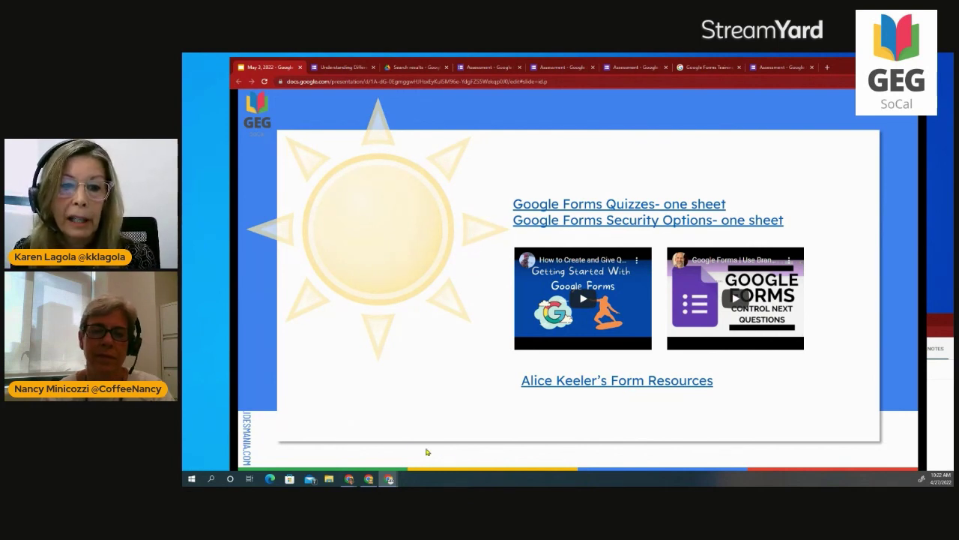
pyautogui.click(506, 377)
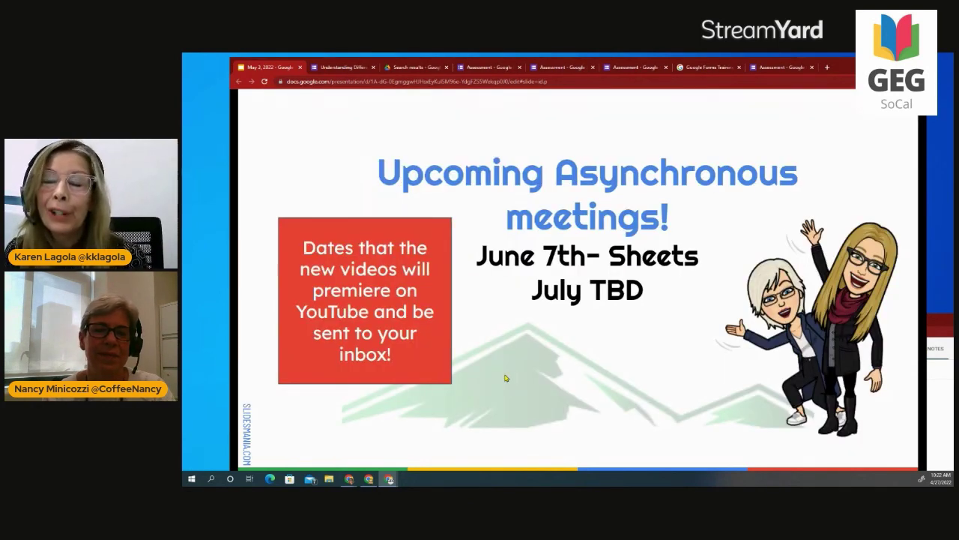